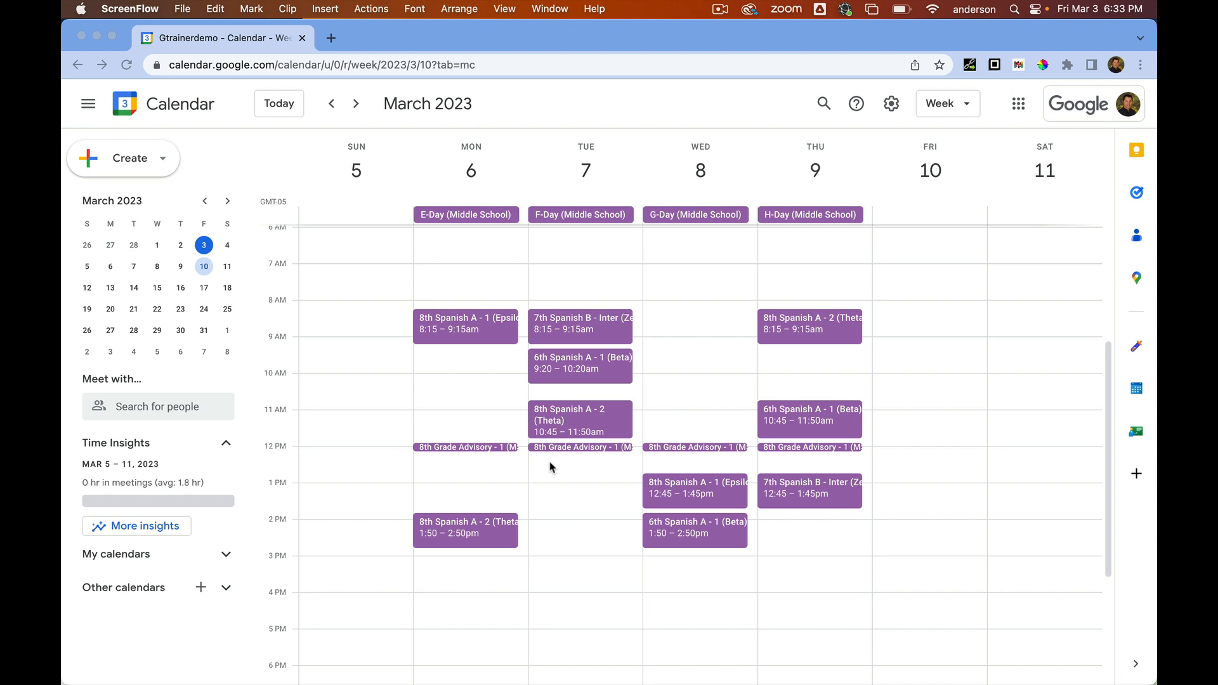
Step: Open Sub Manager and load a sub request form for Thursday's 8:15 8th Spanish A - 2 (Theta) class
left_click(1138, 435)
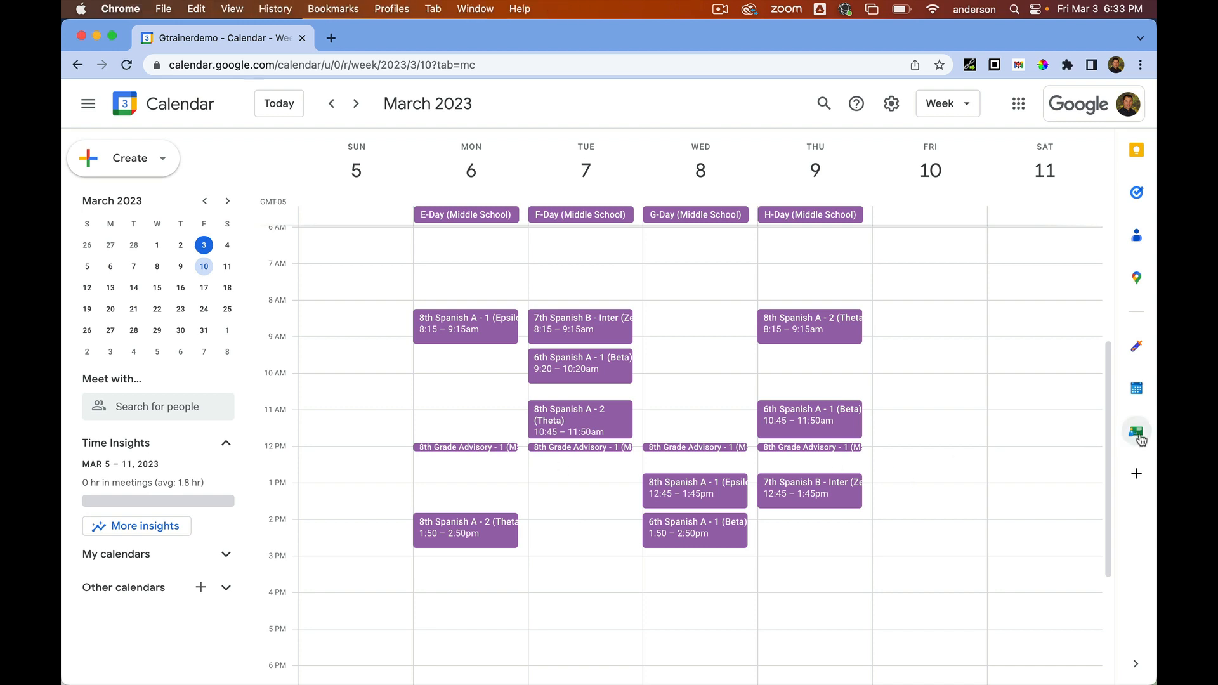
left_click(1138, 436)
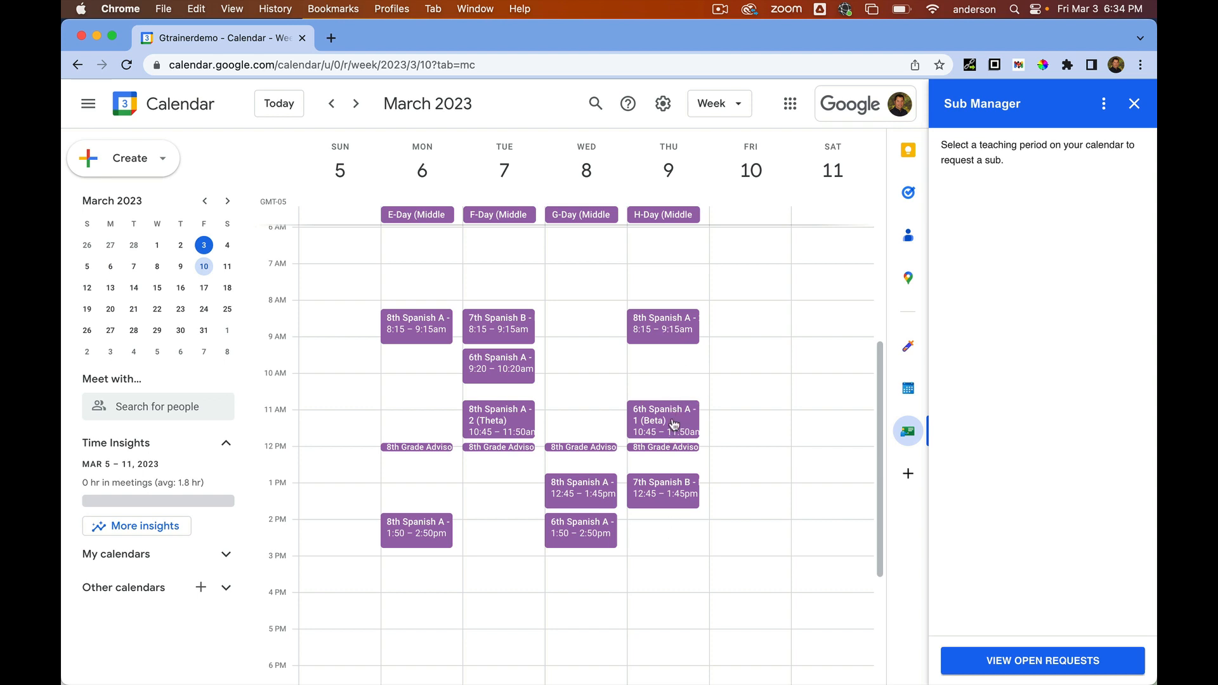
left_click(668, 329)
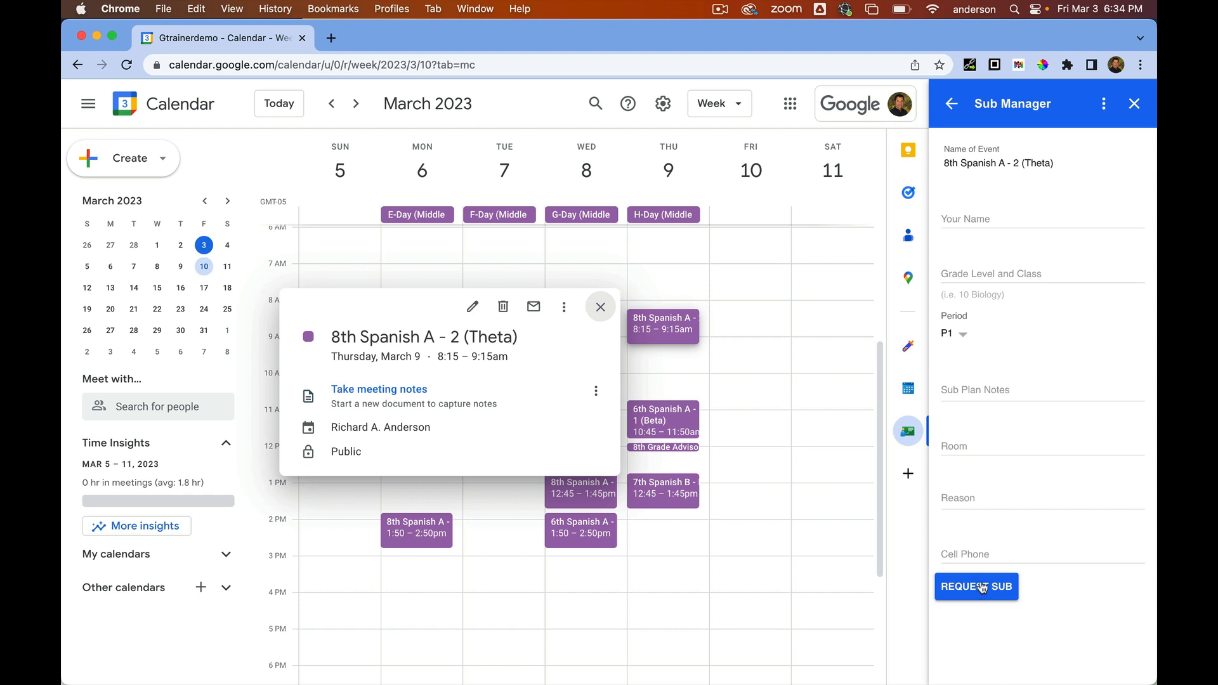
Step: Enter the teacher's name, class 8 Spanish, and plan notes 'Continue reading the text book.'
left_click(964, 218)
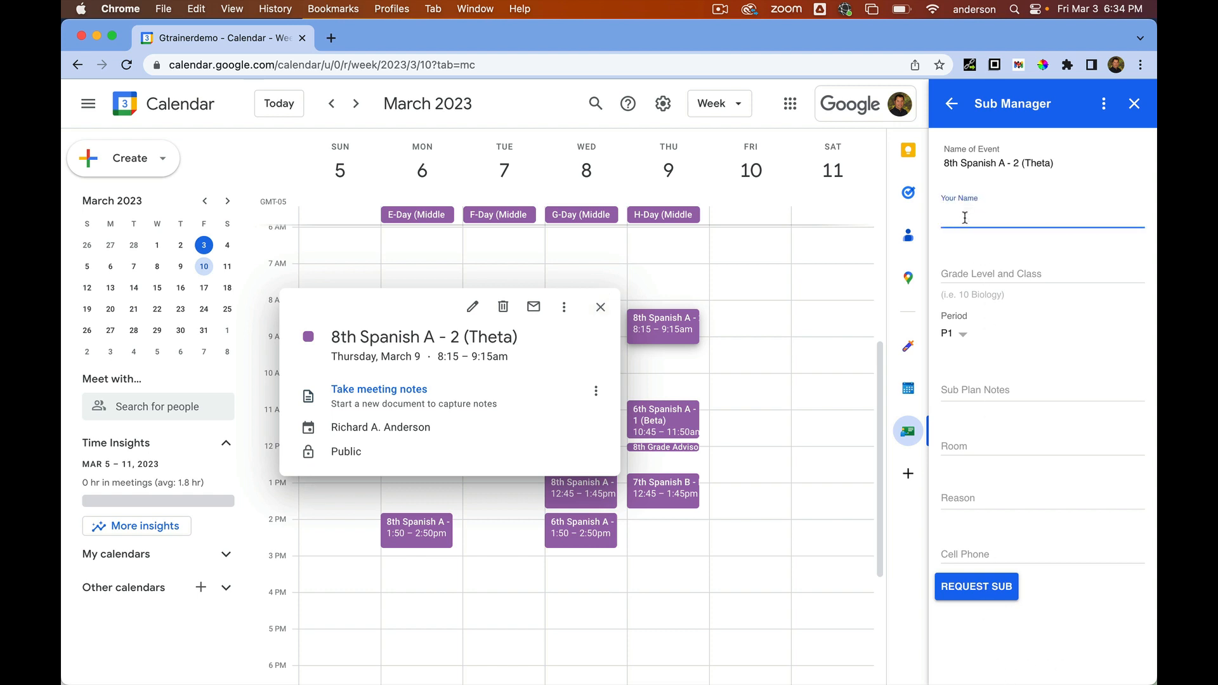
type("Richard Anderson")
left_click(964, 276)
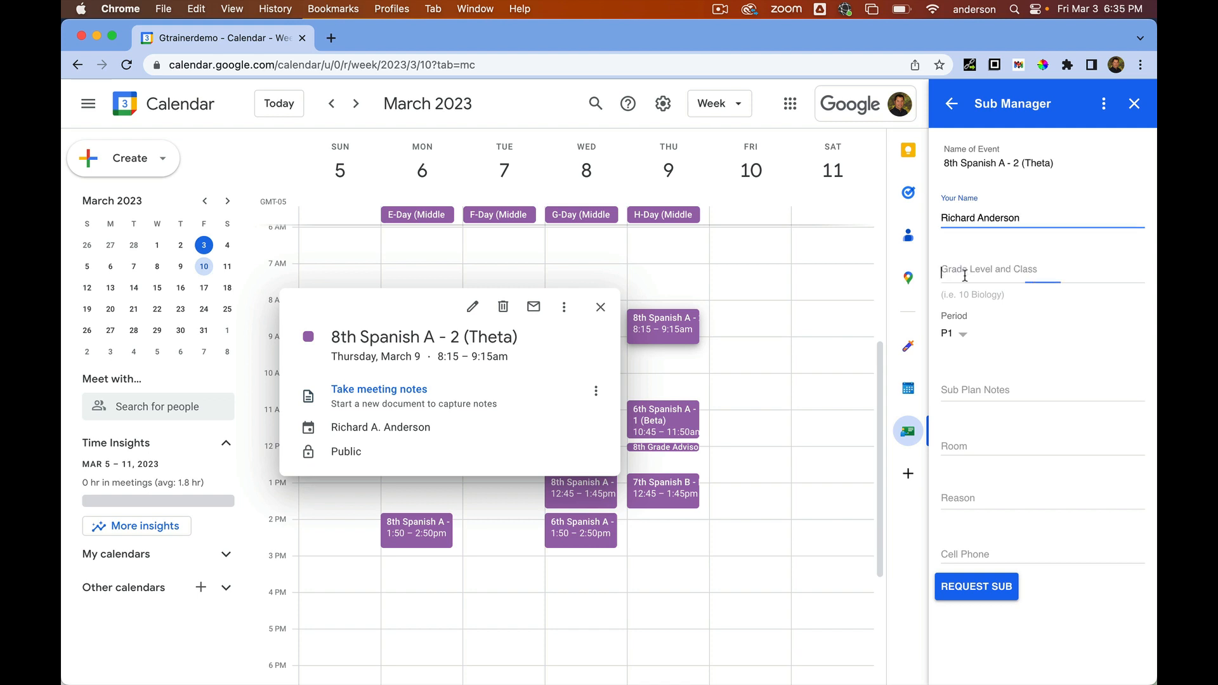
type("8spanis")
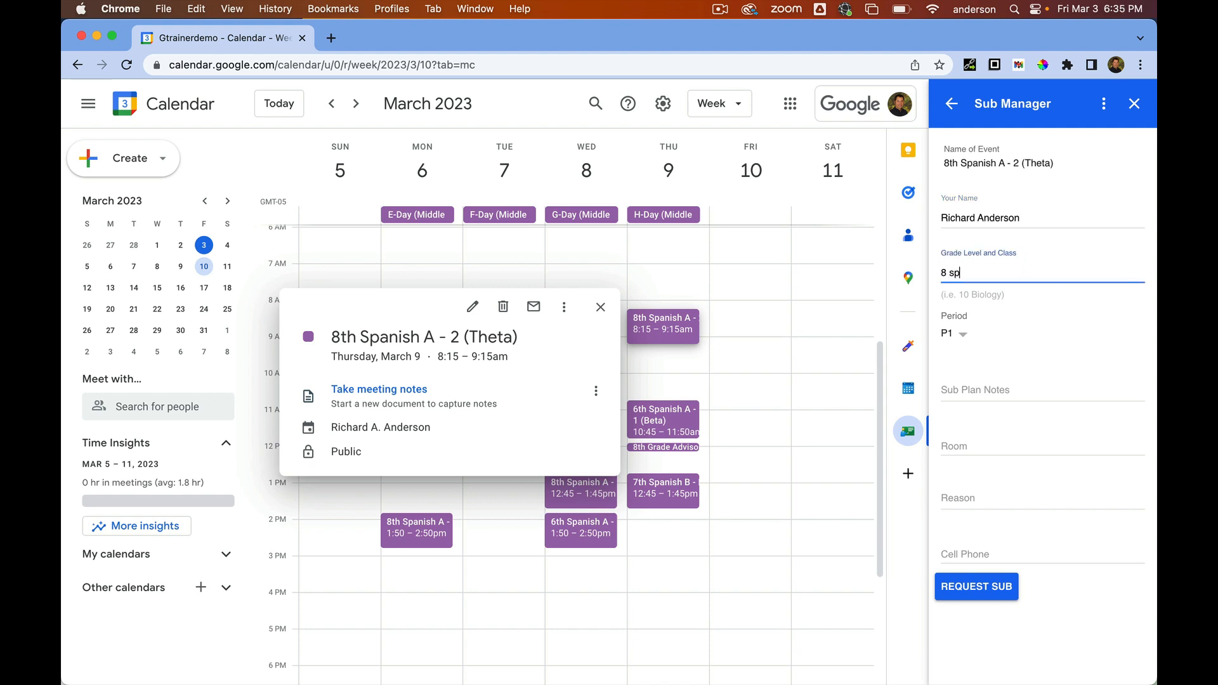
key("BackSpace")
key("BackSpace")
key("BackSpace")
key("BackSpace")
key("BackSpace")
key("BackSpace")
type("Spanish")
left_click(957, 391)
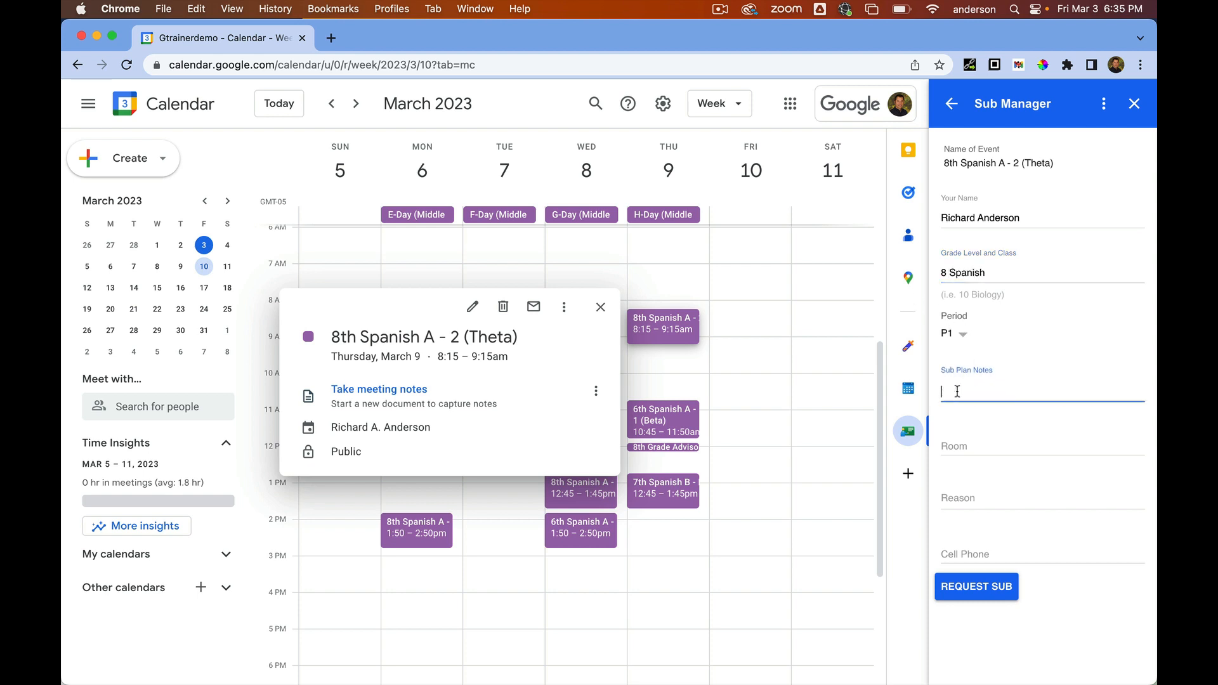
type("Continue reading the text book.")
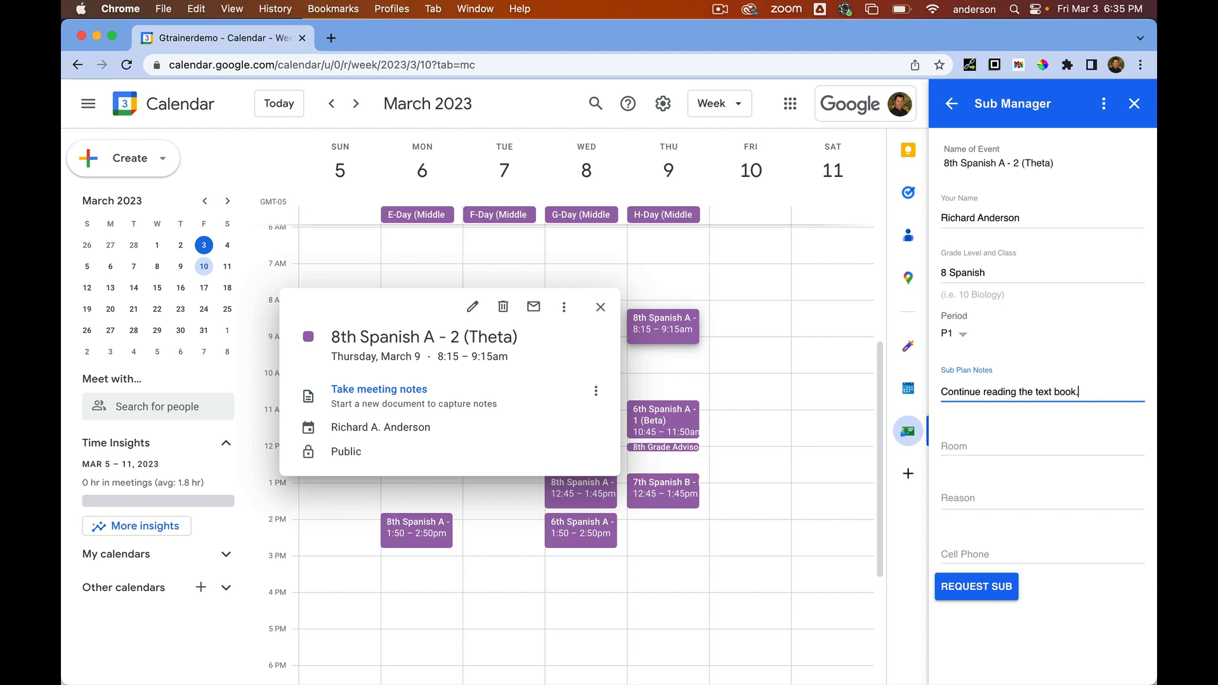
Step: Enter room 101, reason dentist and a cell phone number, then submit the sub request
left_click(963, 452)
type("101")
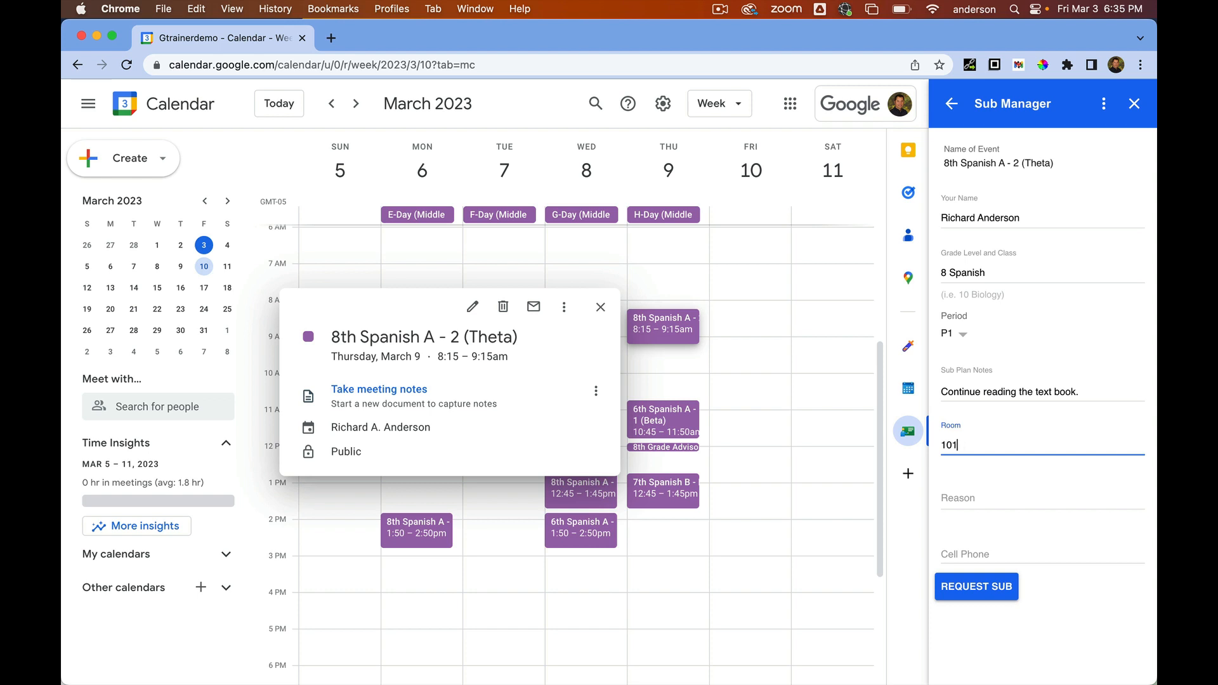
left_click(967, 502)
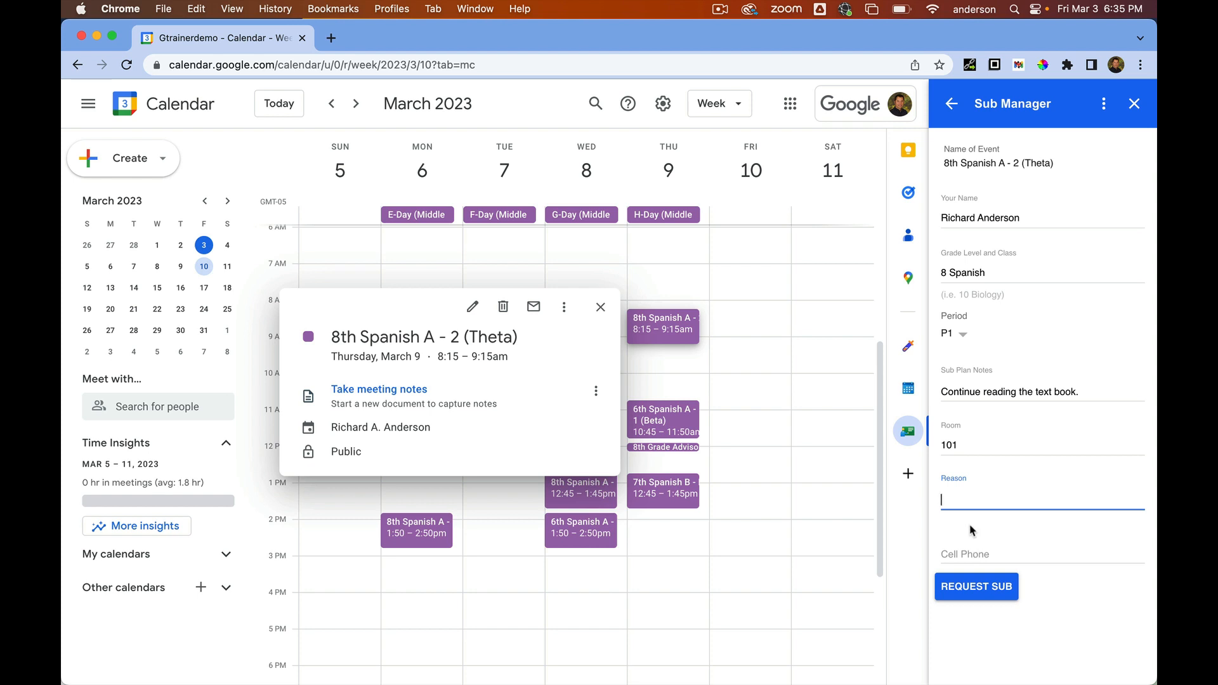
type("dentist")
left_click(979, 557)
type("5")
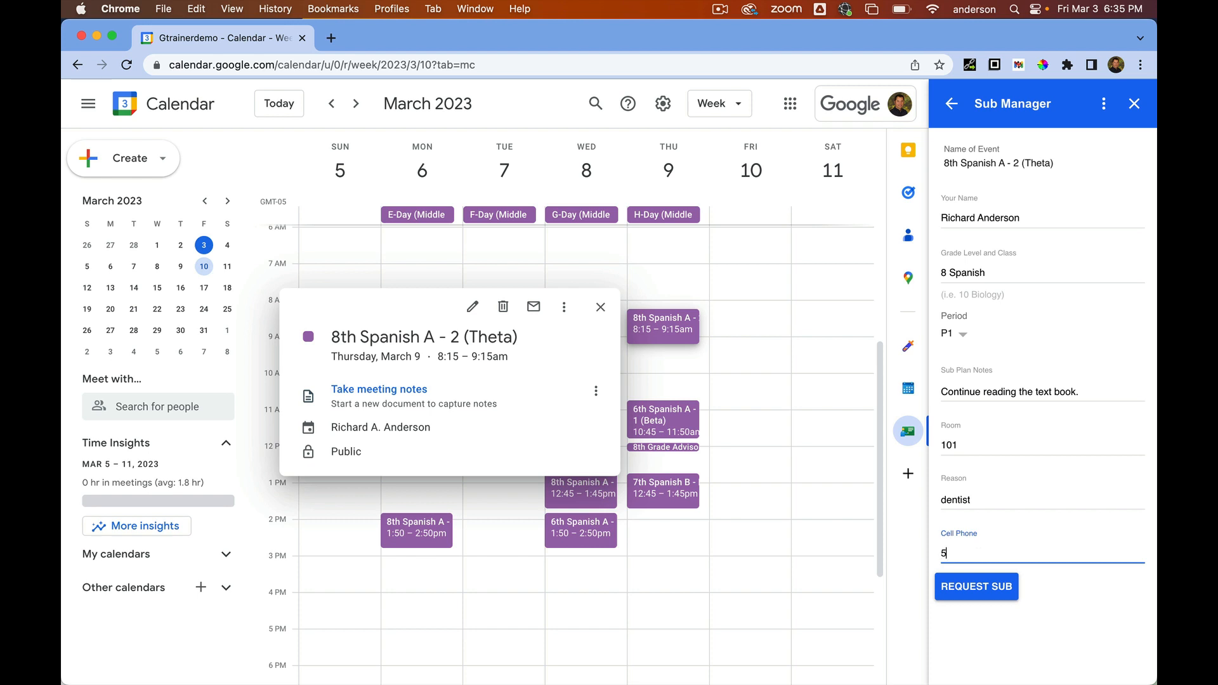
type("55.555.5555")
left_click(995, 595)
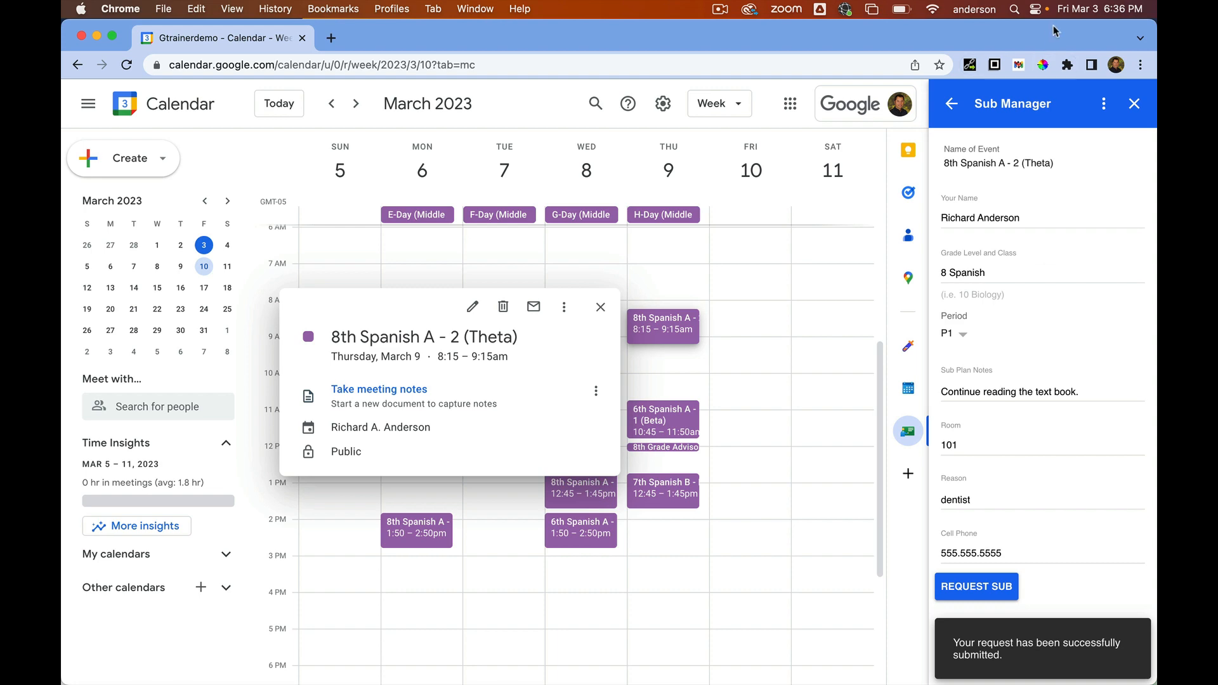
Step: In the second account's calendar, go to March 5–11 and open the 3/9 P1 Spanish-101 event
left_click_drag(1072, 28, 1019, 128)
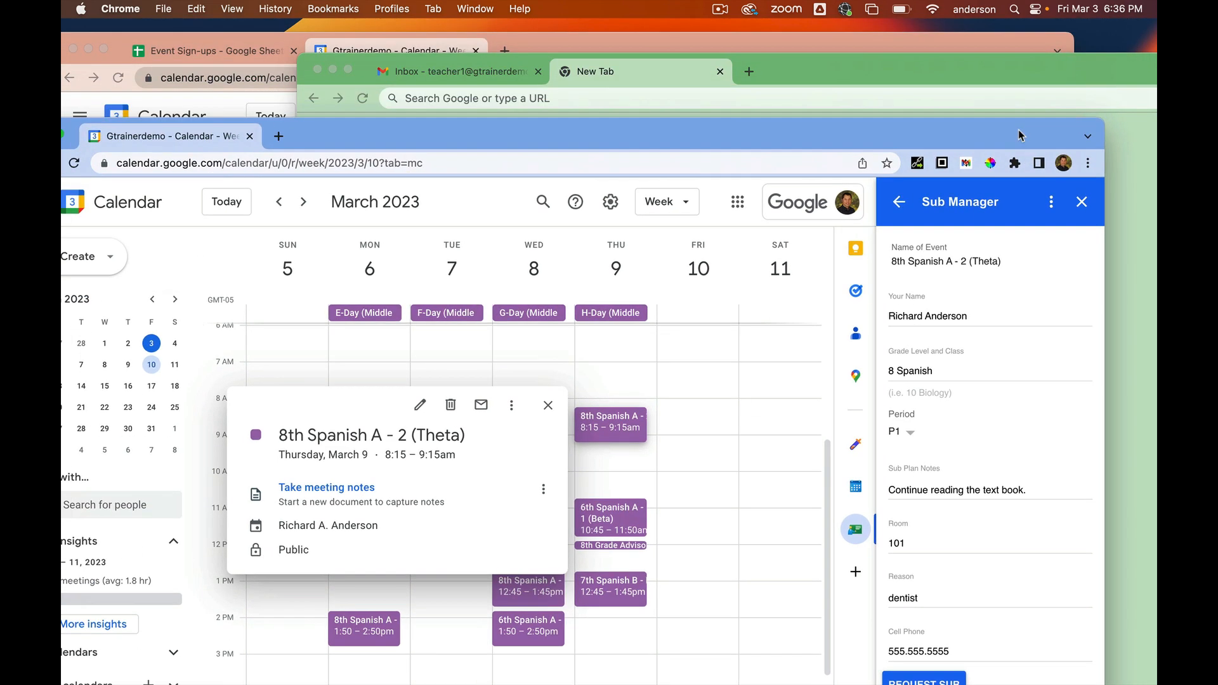
left_click(1051, 65)
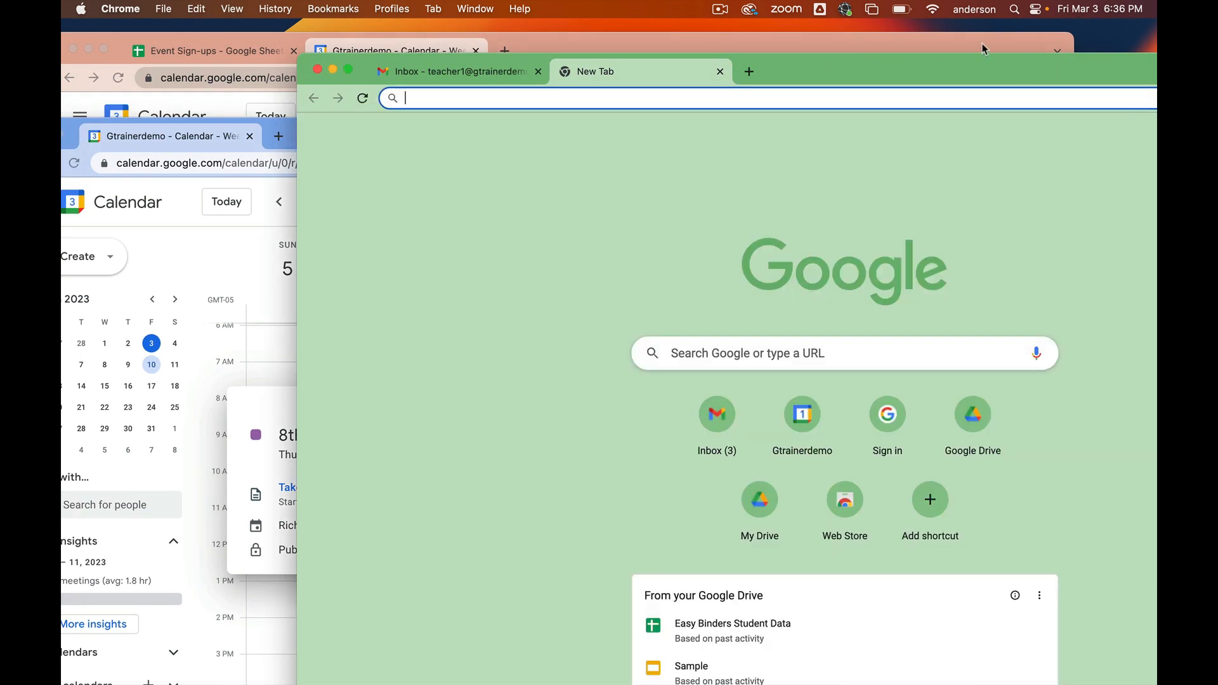
left_click_drag(983, 43, 1041, 30)
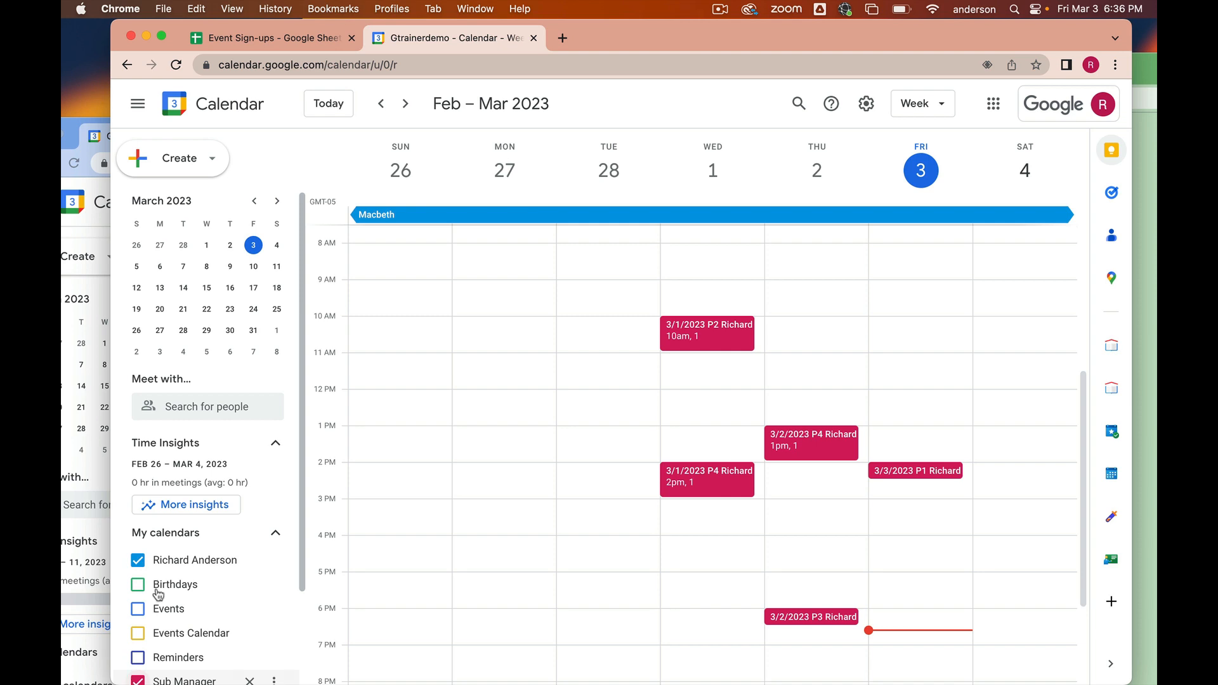
left_click(407, 103)
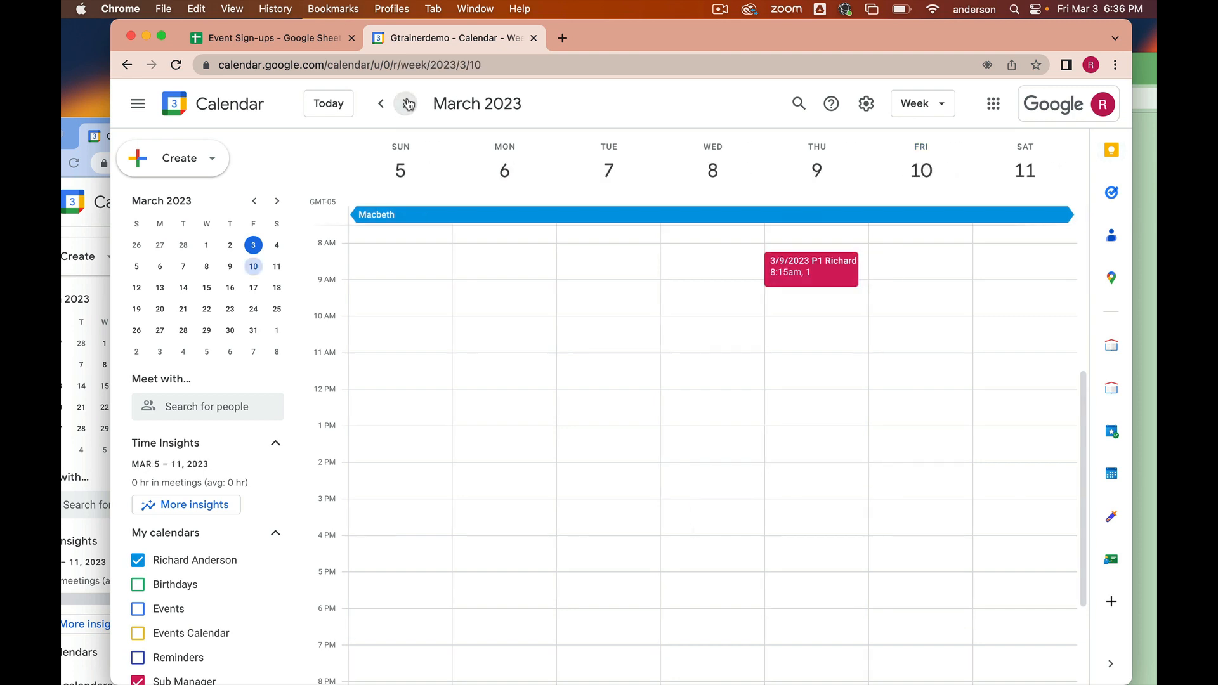
scroll(789, 476, "up", 2)
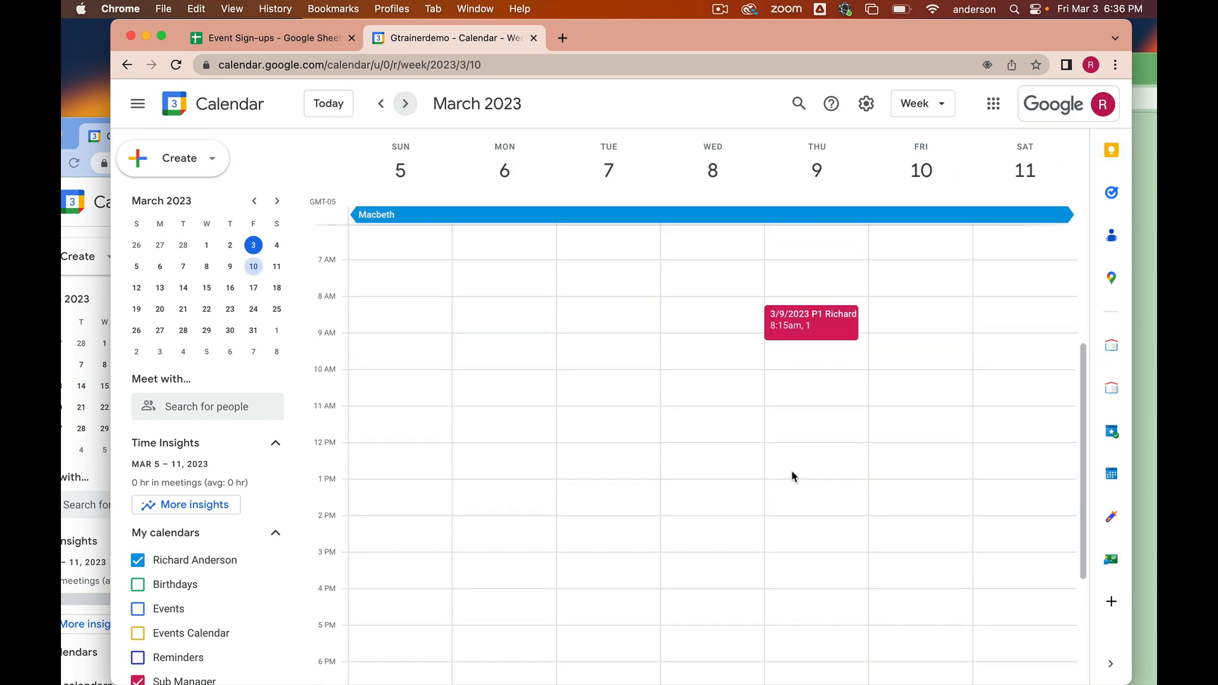
left_click(813, 328)
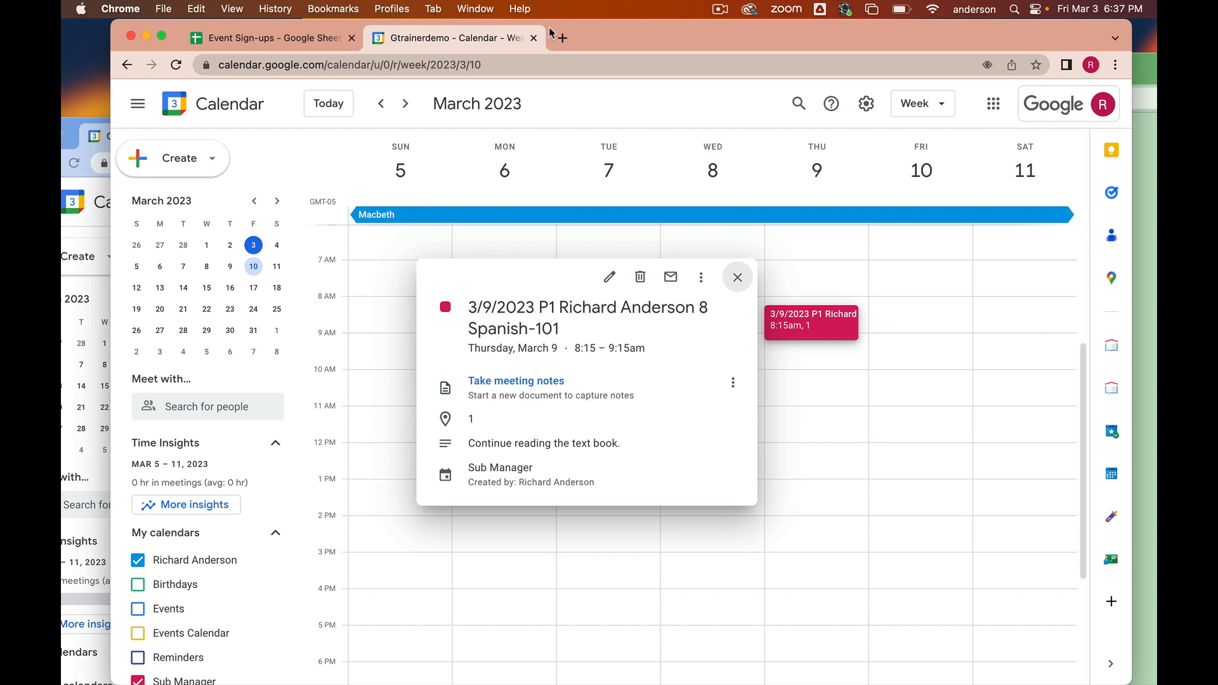
Step: Use Sub Manager's UPDATE FORM so the sign-up form includes the 3/9/2023 Spanish-101 request
left_click(1111, 559)
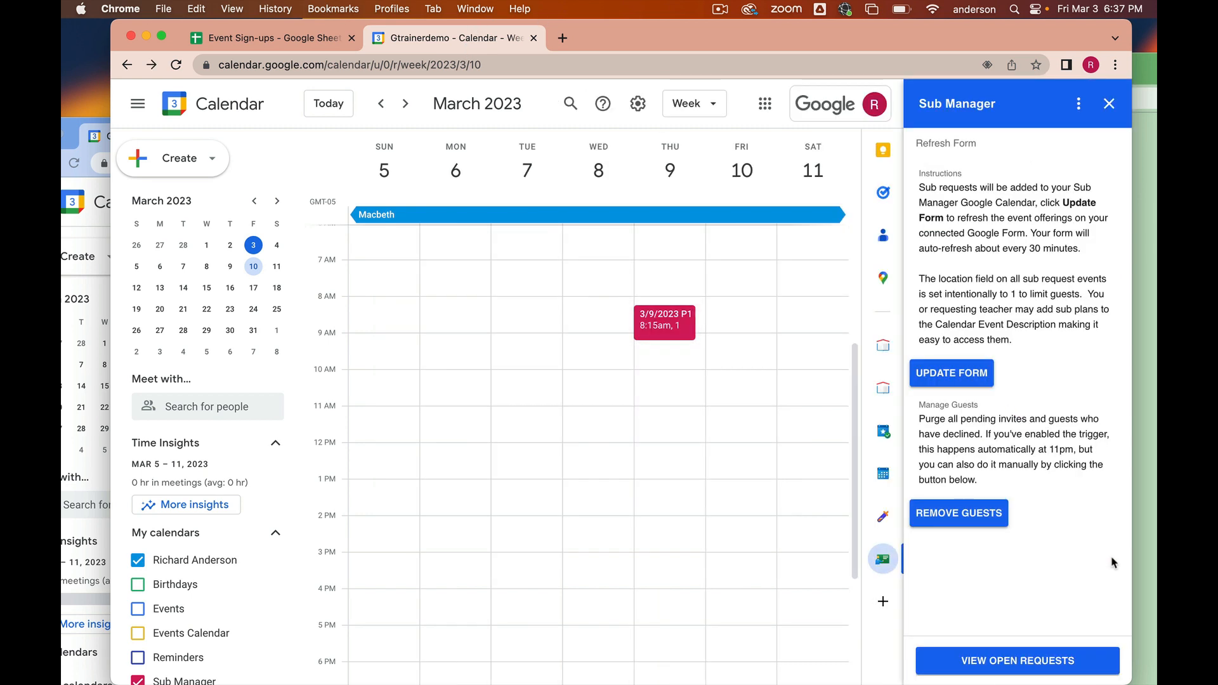
left_click(973, 377)
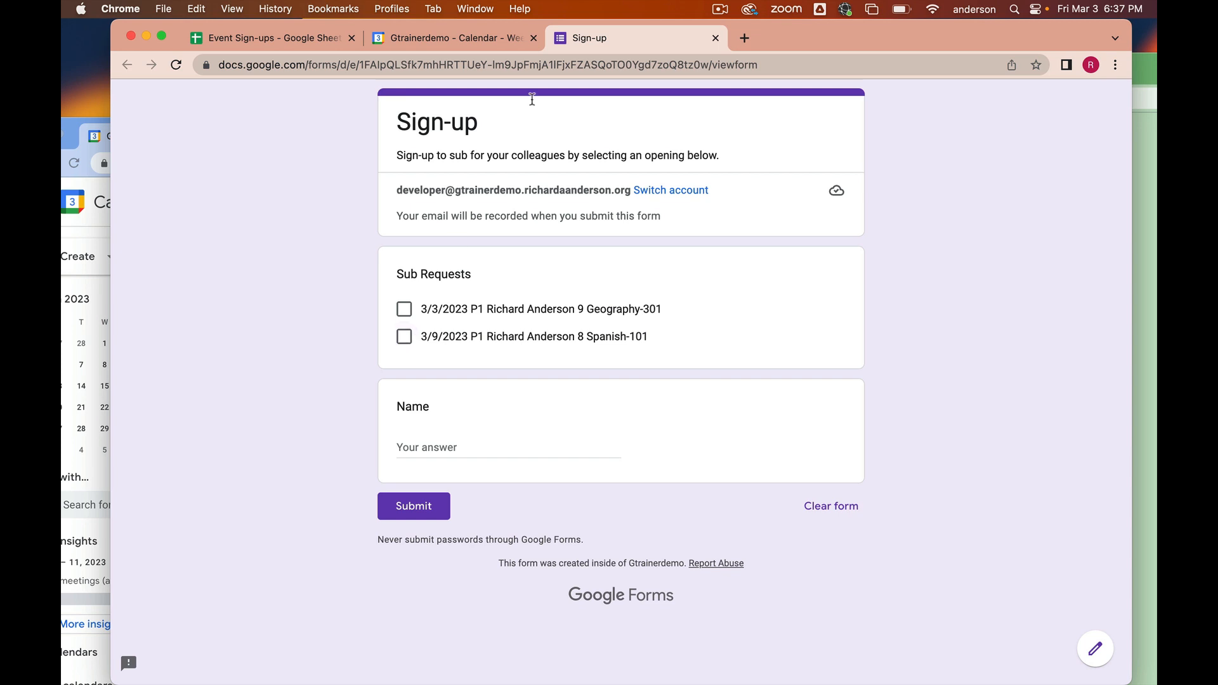
Step: Copy the sign-up form link and open it in a new tab of the teacher's browser window
left_click(623, 59)
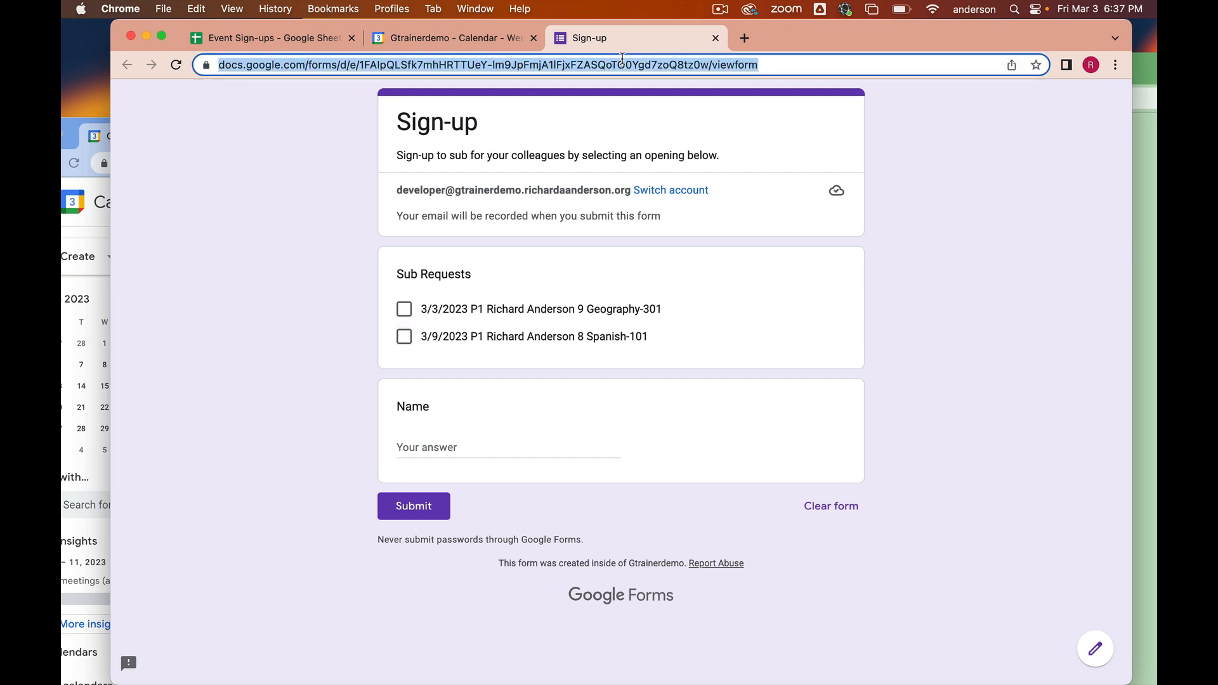
left_click_drag(851, 35, 843, 140)
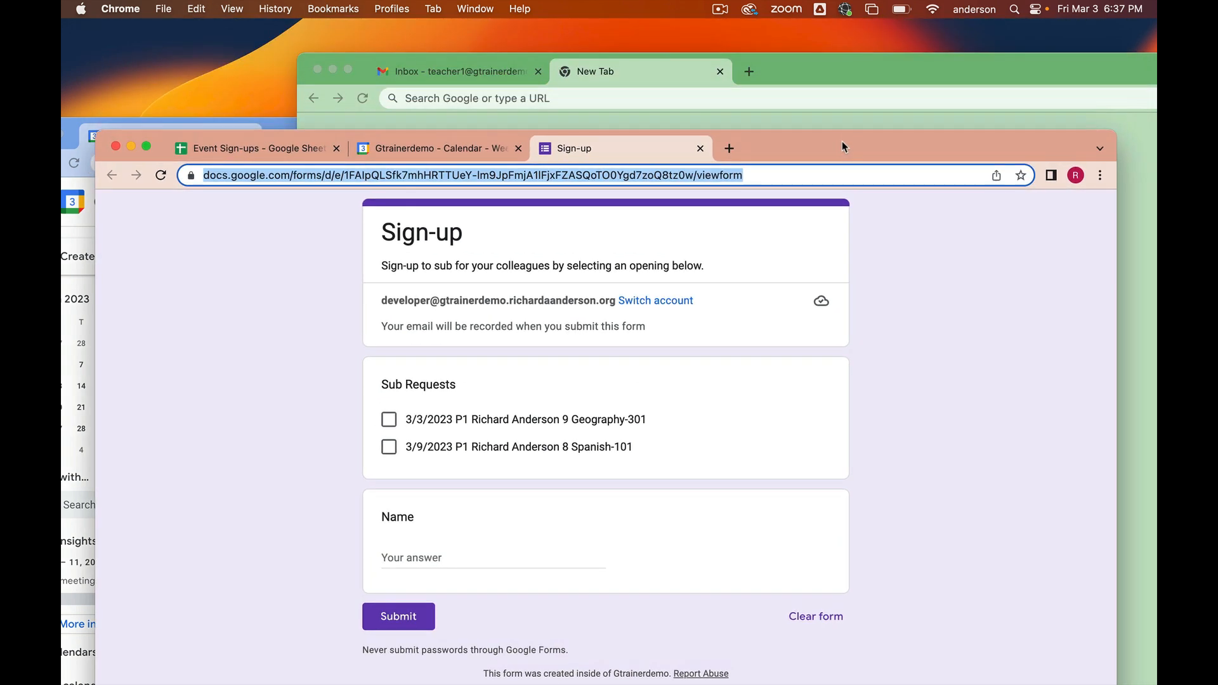
double_click(917, 63)
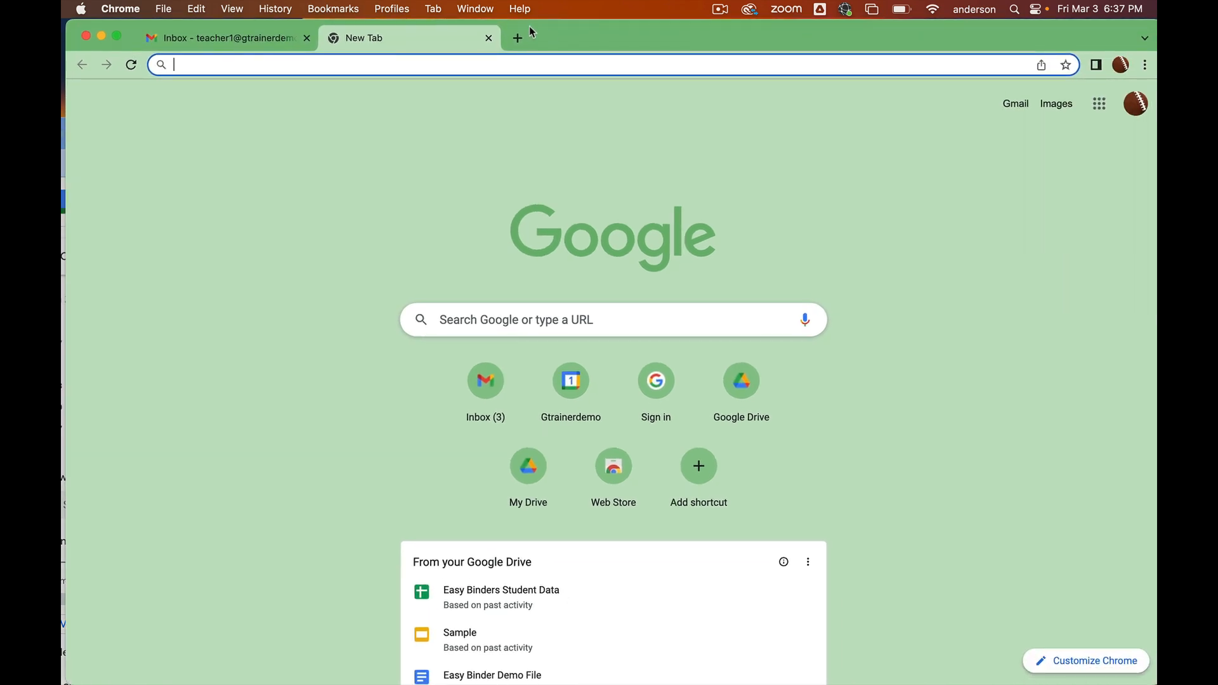
left_click(530, 33)
left_click(490, 61)
type("https://docs.google.com/forms/d/e/1FAIpQLSfk7mhHRTTUeY-lm9JpFmjA1lFjxFZASQoTO0Ygd7zoQ8tz0w/viewform")
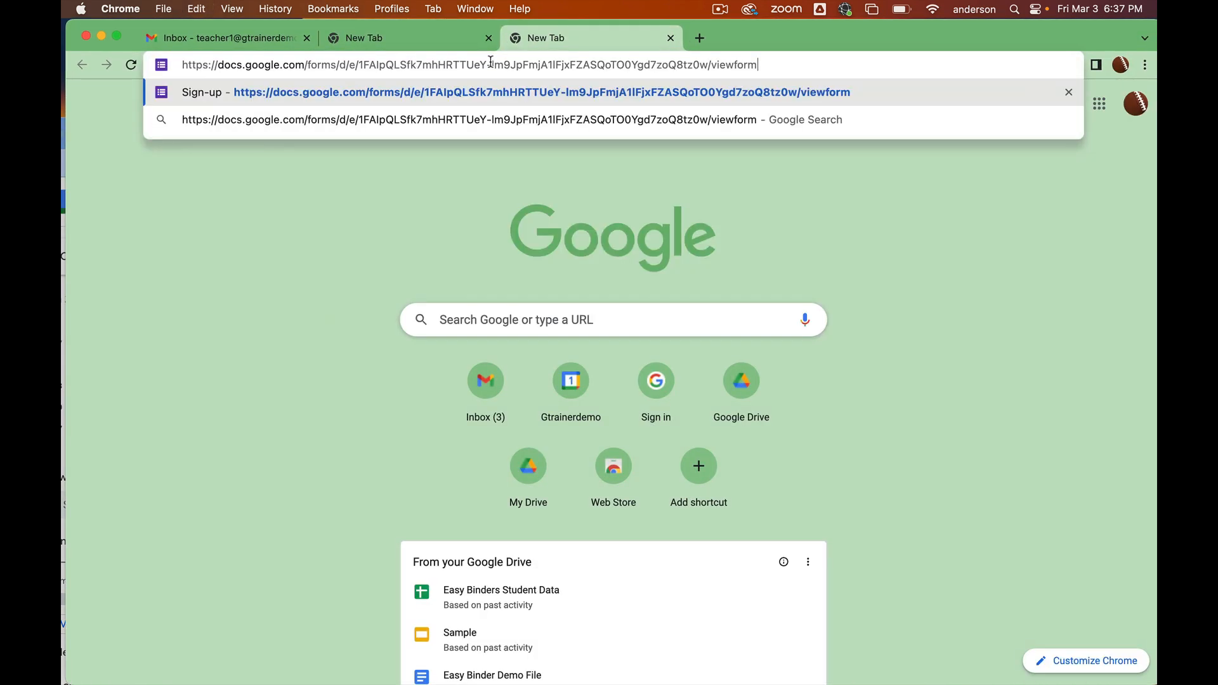
key("Return")
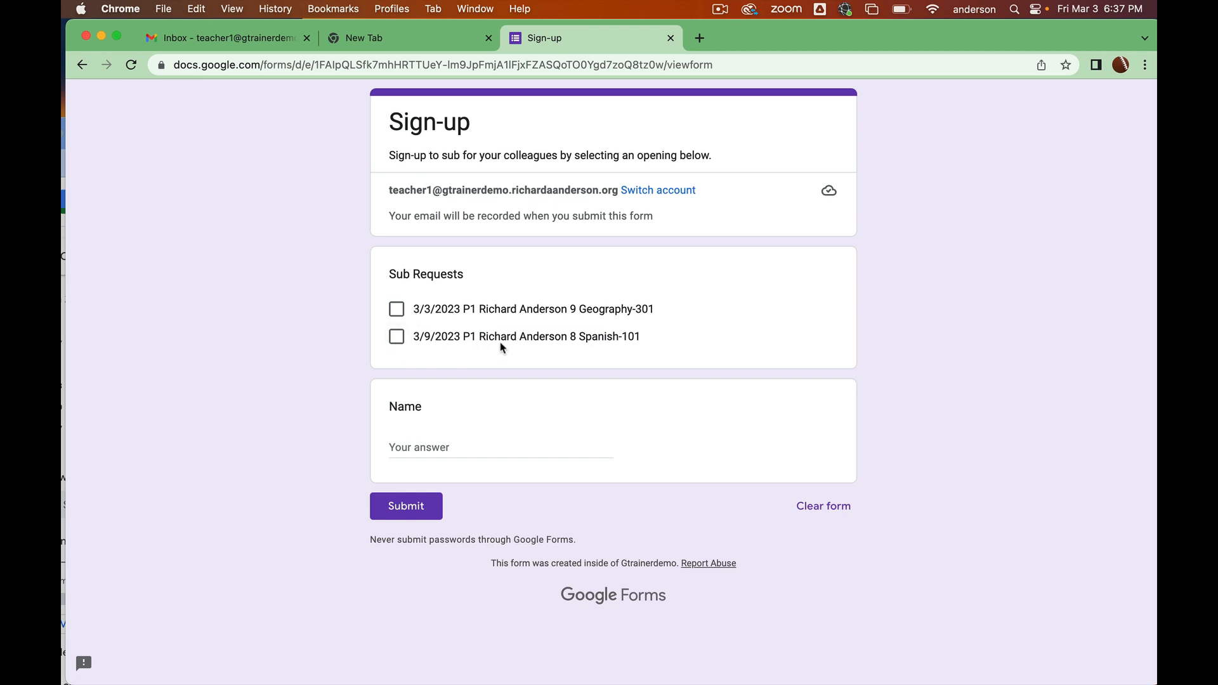
Step: Tick the 3/9/2023 Spanish-101 opening, enter the teacher's name and submit the sign-up
left_click(398, 339)
left_click(444, 447)
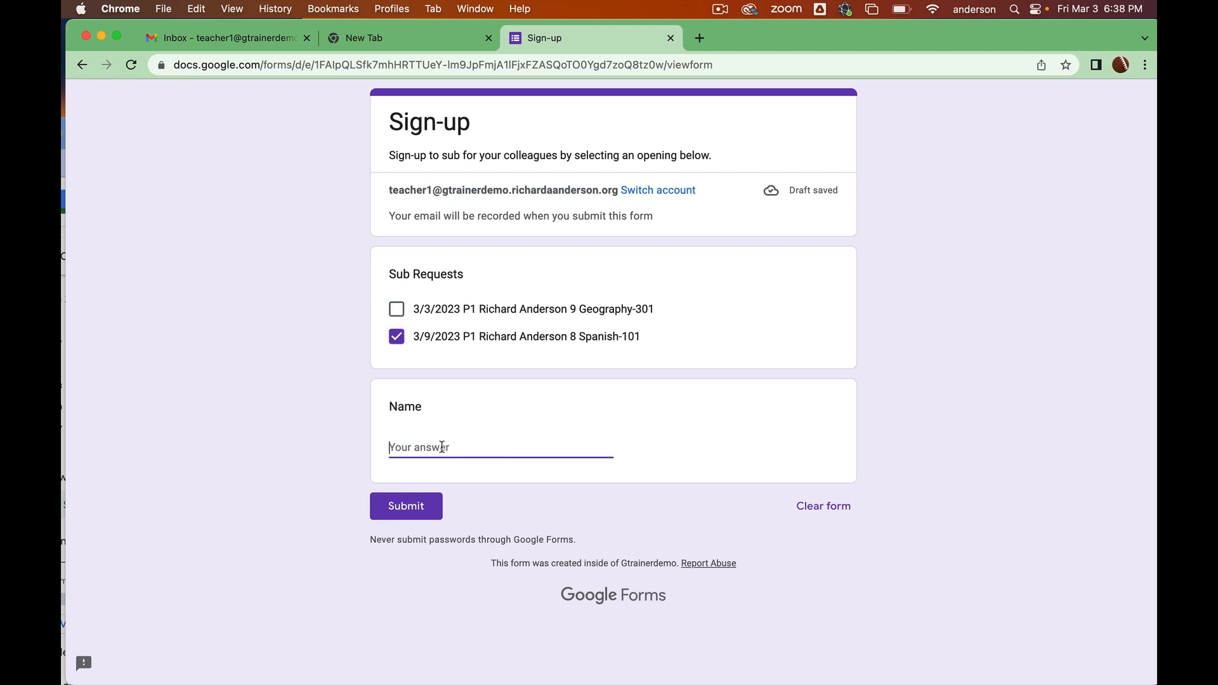
type("Teacher One")
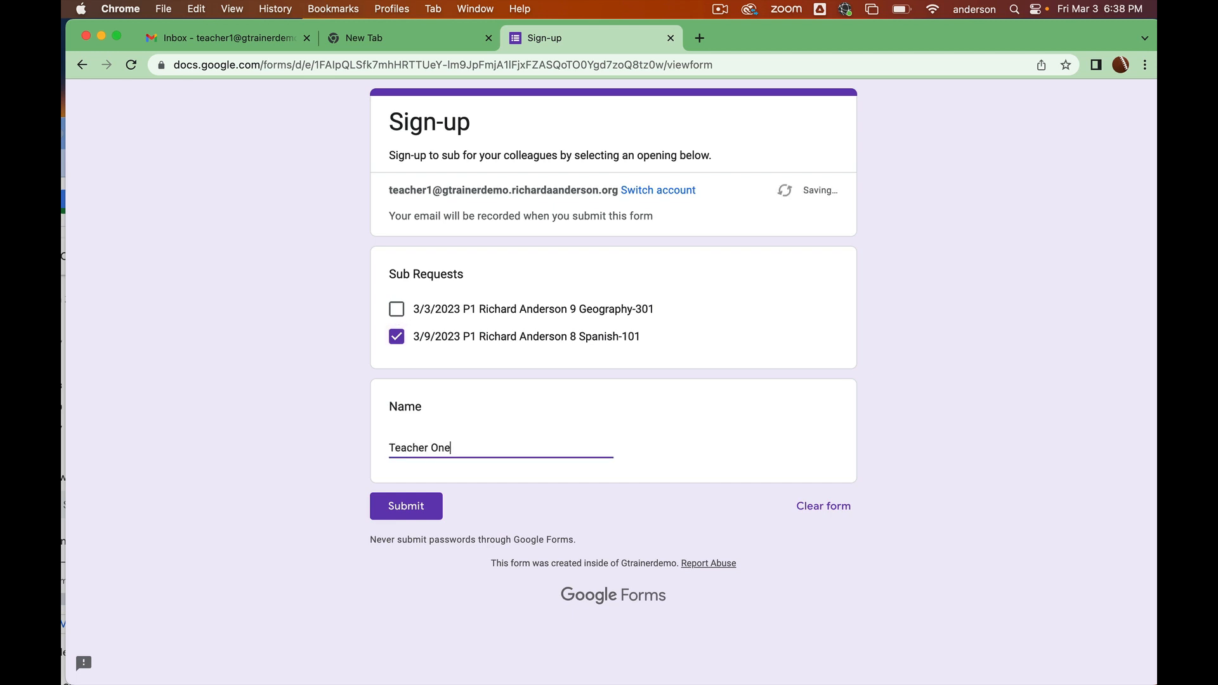
left_click(417, 515)
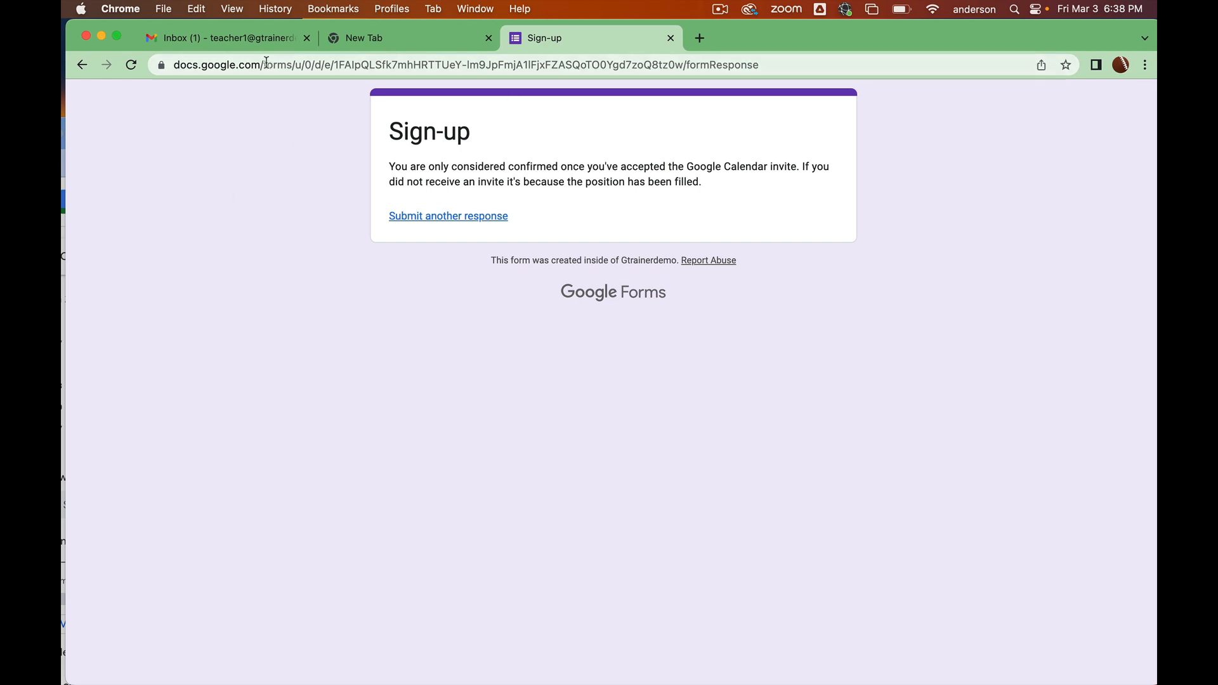
left_click(260, 41)
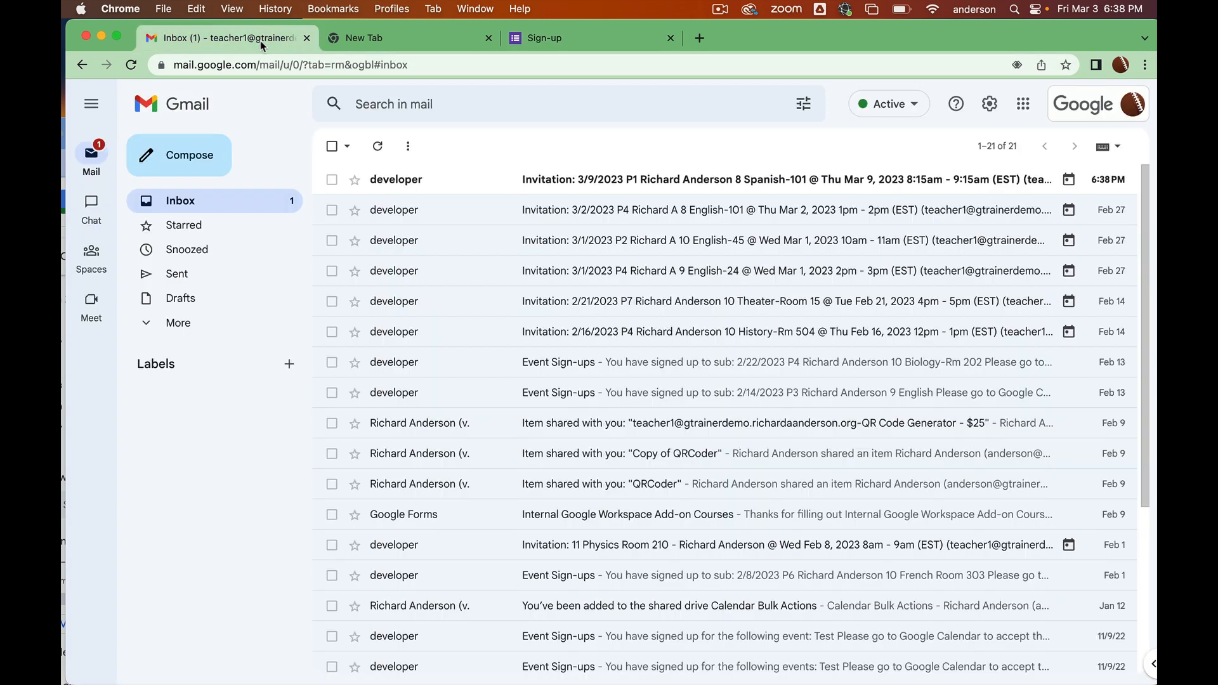
Step: Open the 3/9/2023 invitation email and accept it with Yes
left_click(603, 188)
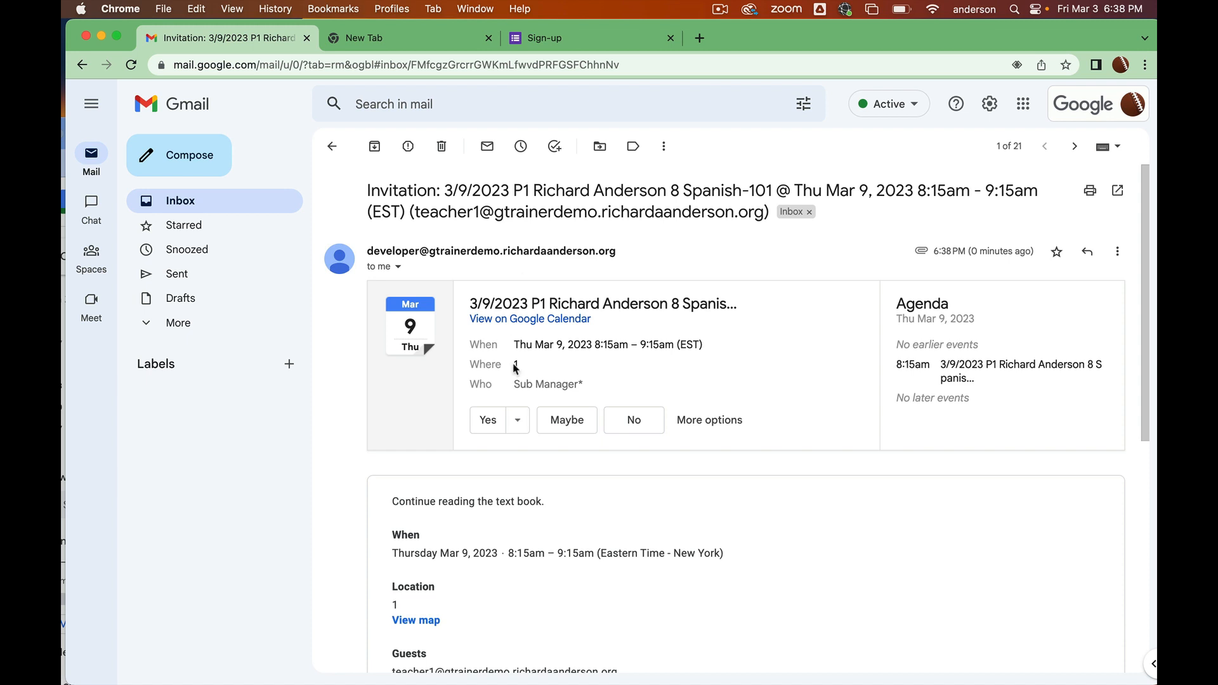
left_click(489, 422)
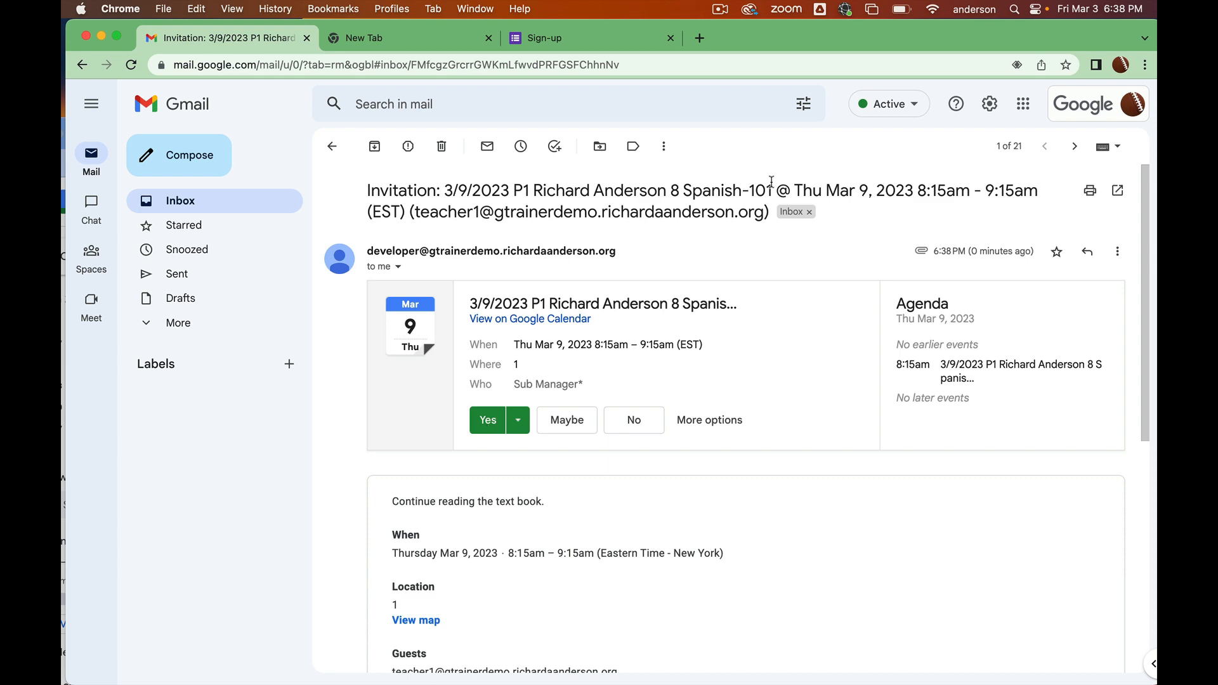
left_click_drag(885, 32, 876, 61)
left_click(898, 152)
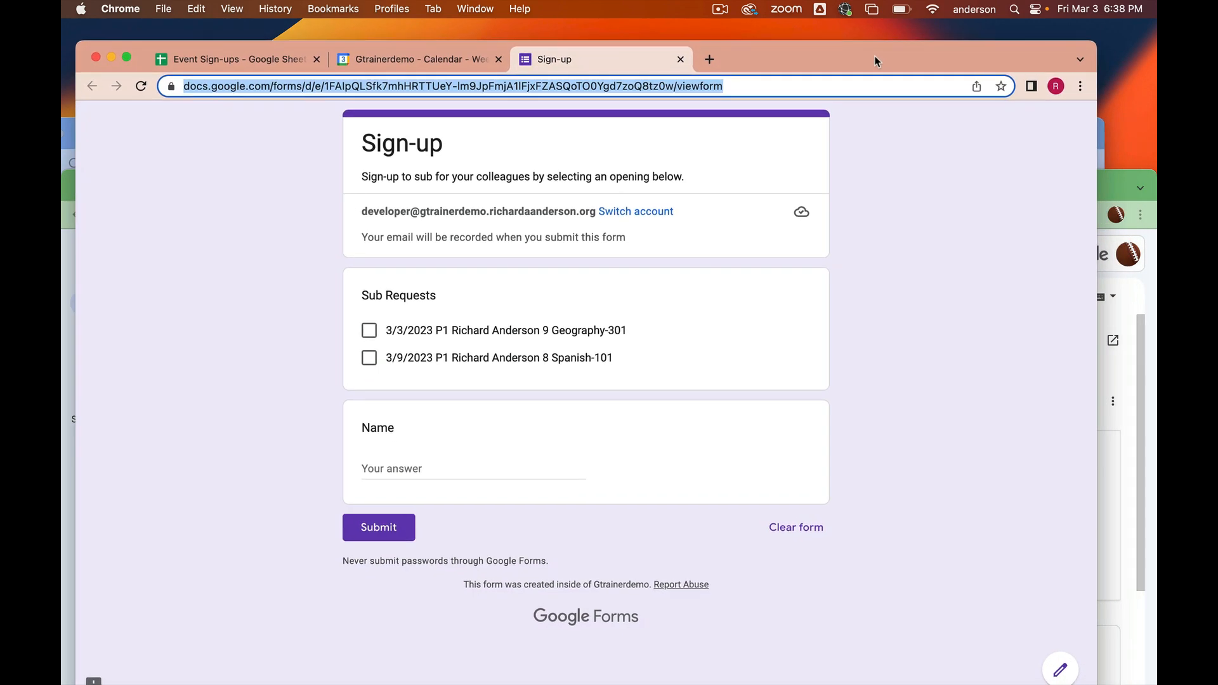
left_click(441, 61)
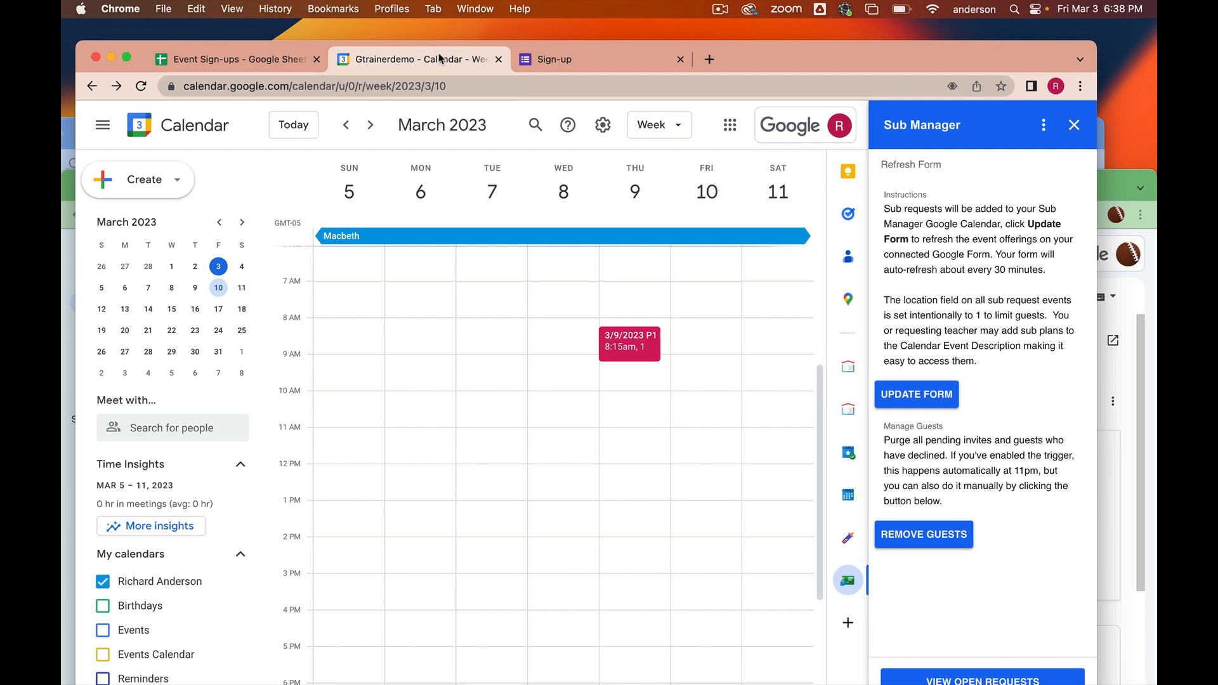
Step: Run UPDATE FORM so only the 3/3/2023 Geography-301 opening remains, then close the sign-up tab
left_click(934, 400)
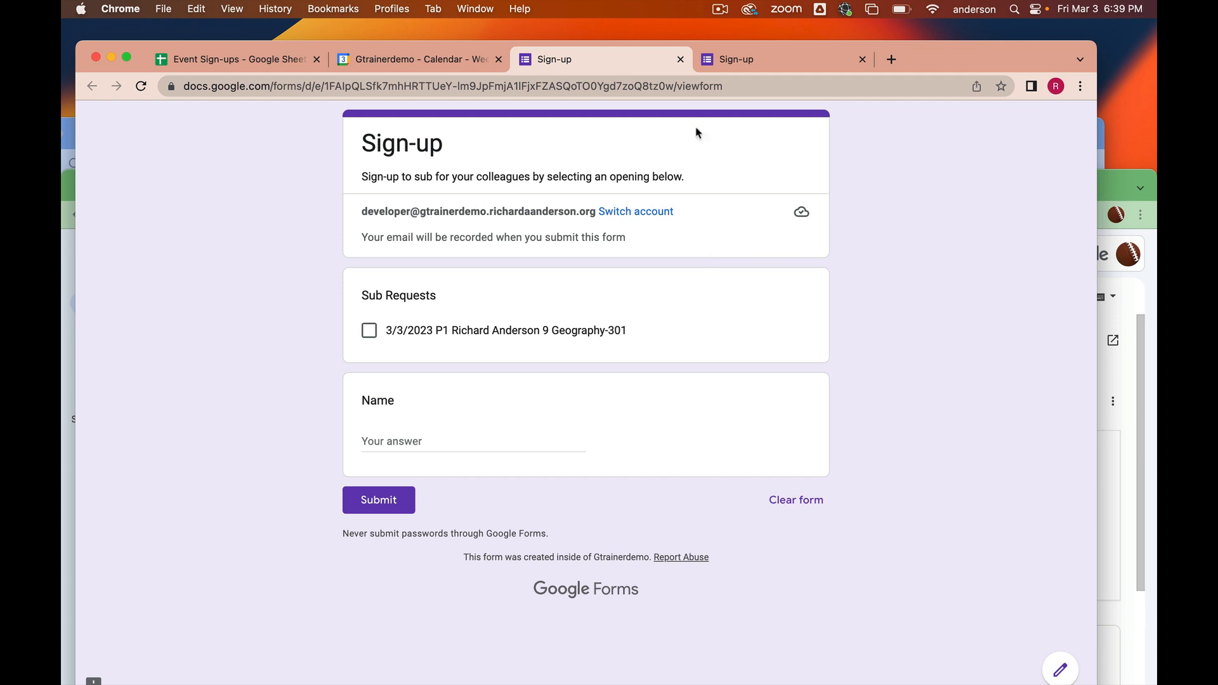
left_click(680, 60)
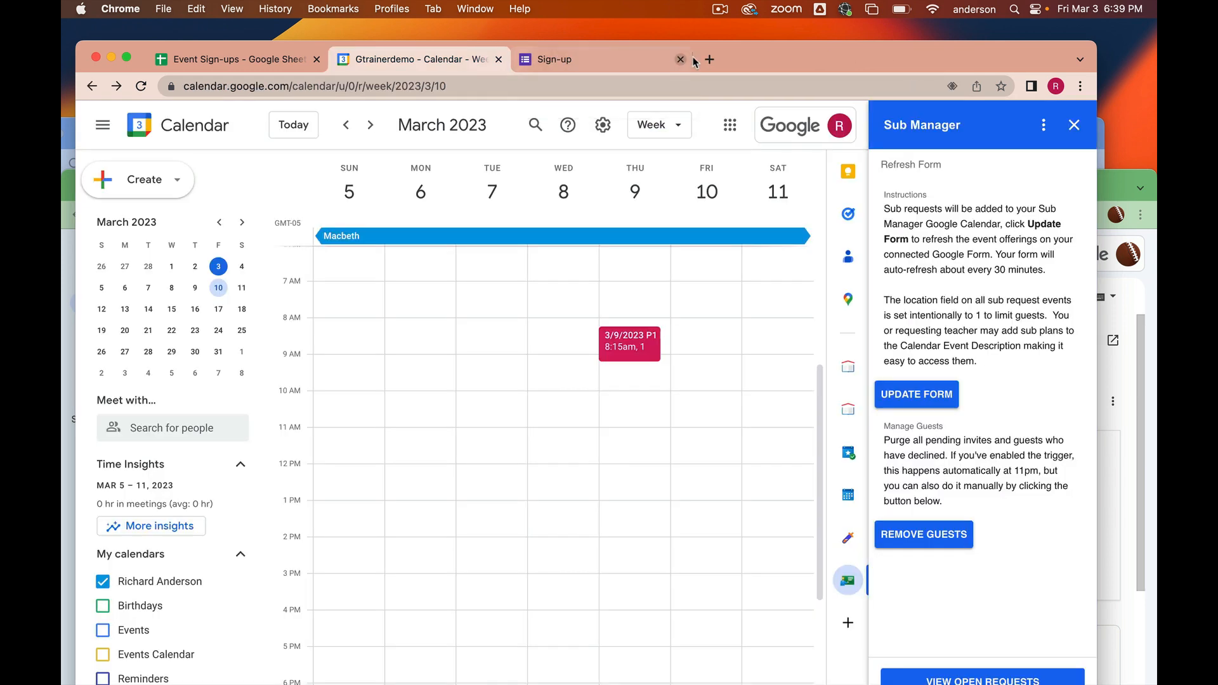
Step: Open the teacher's Calendar for March 5–11 and check the 3/9 Spanish-101 event shows one accepted guest
left_click_drag(922, 51, 802, 45)
left_click_drag(1036, 178, 1029, 81)
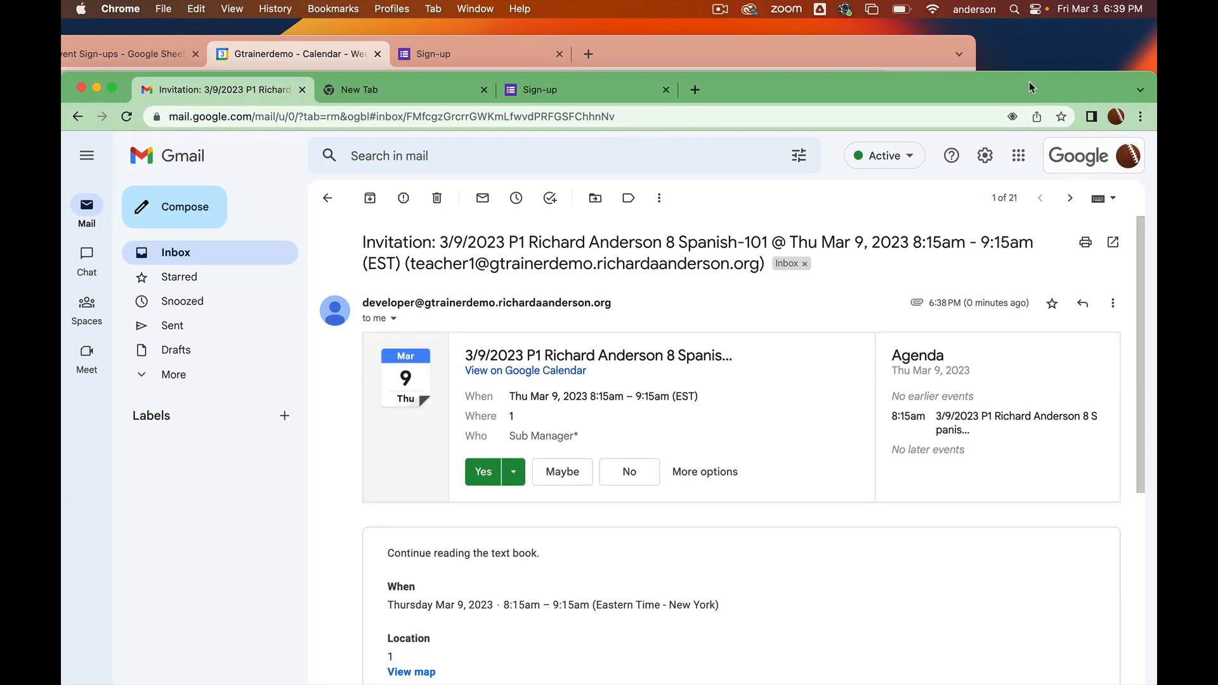
left_click(1019, 156)
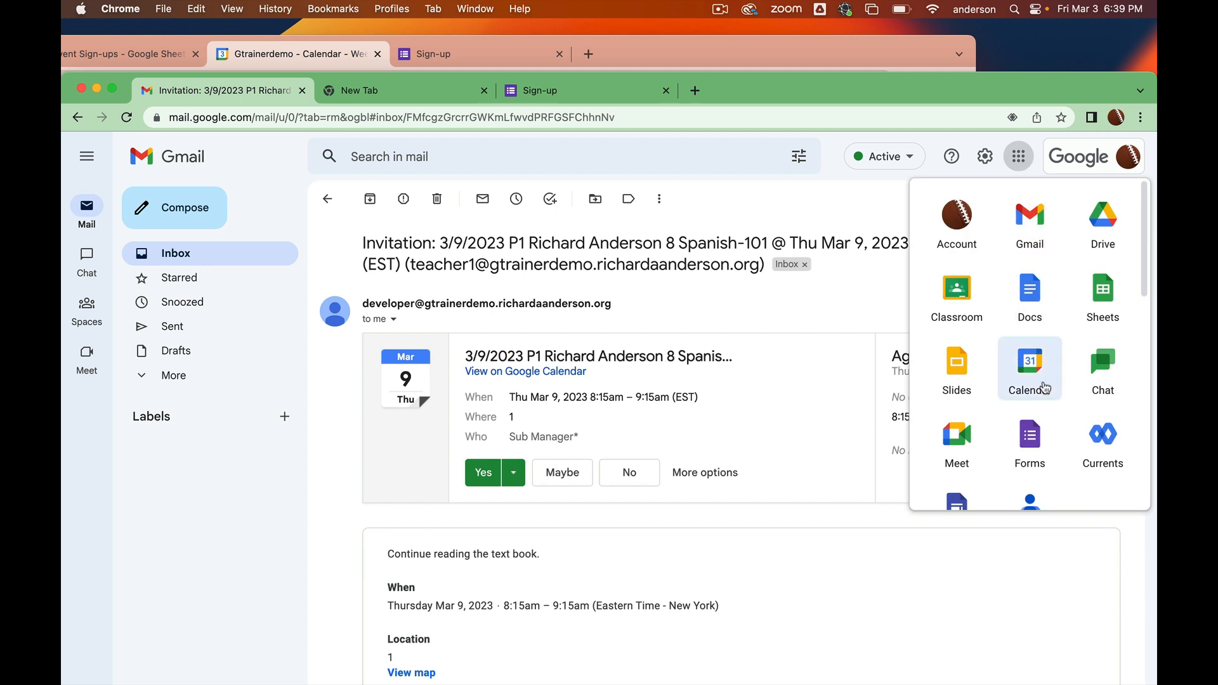
left_click(1053, 379)
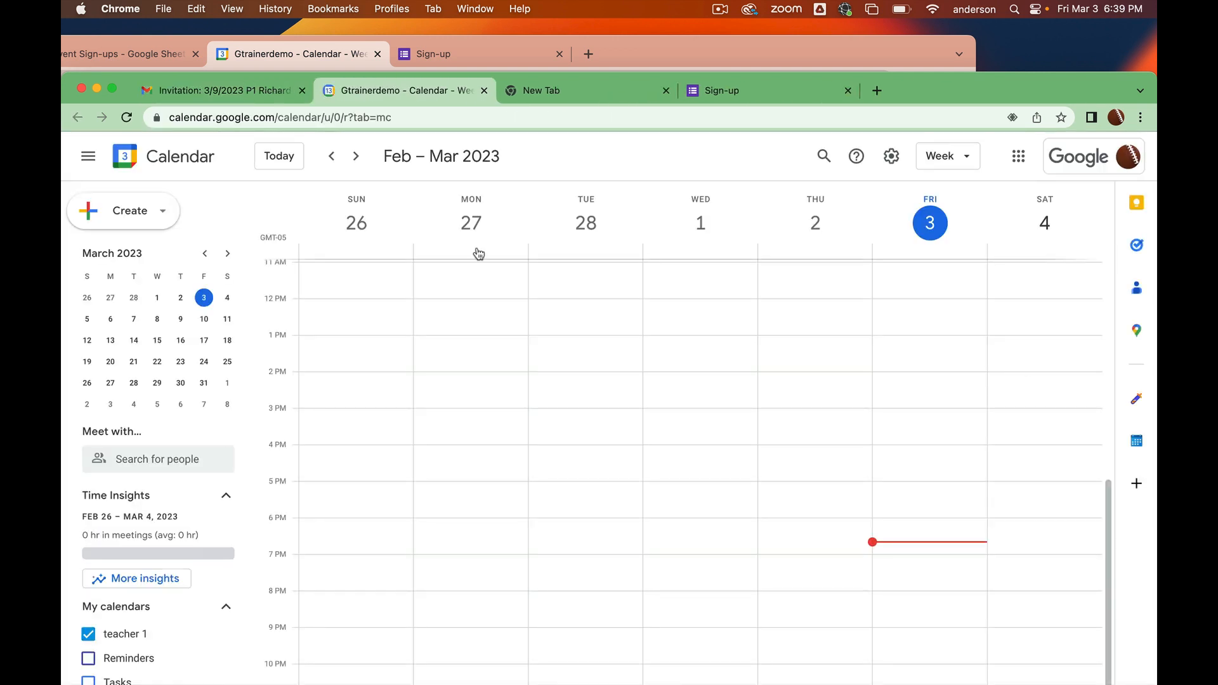
left_click(356, 157)
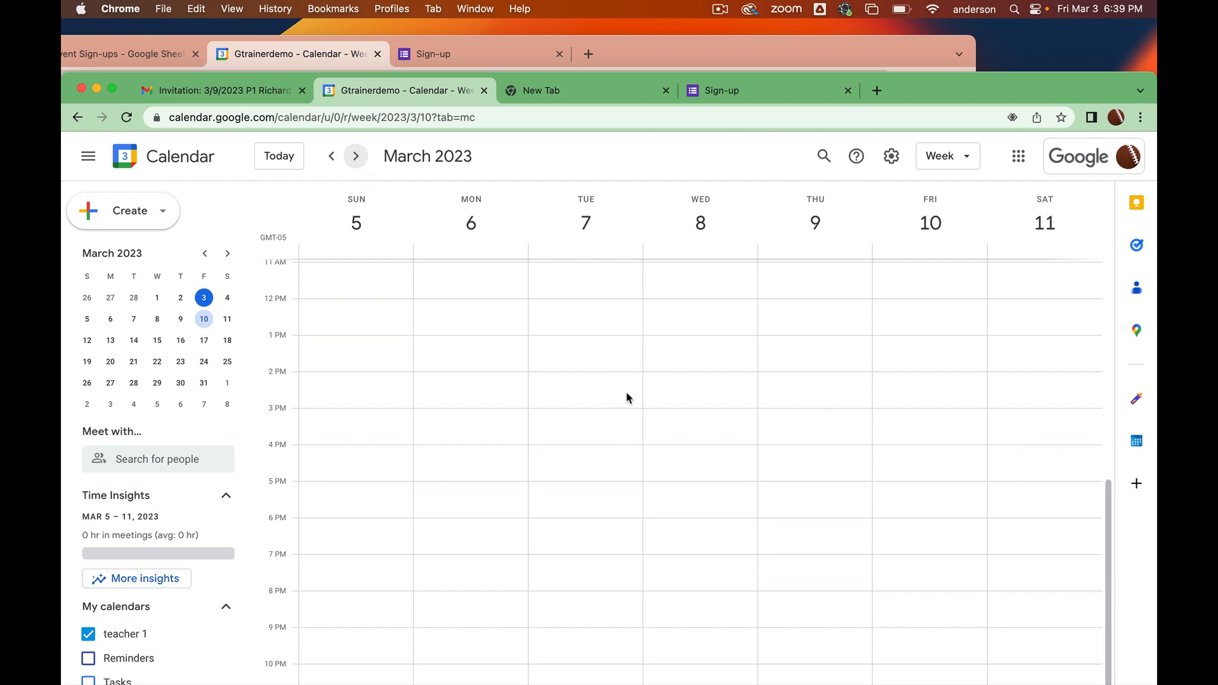
double_click(1104, 94)
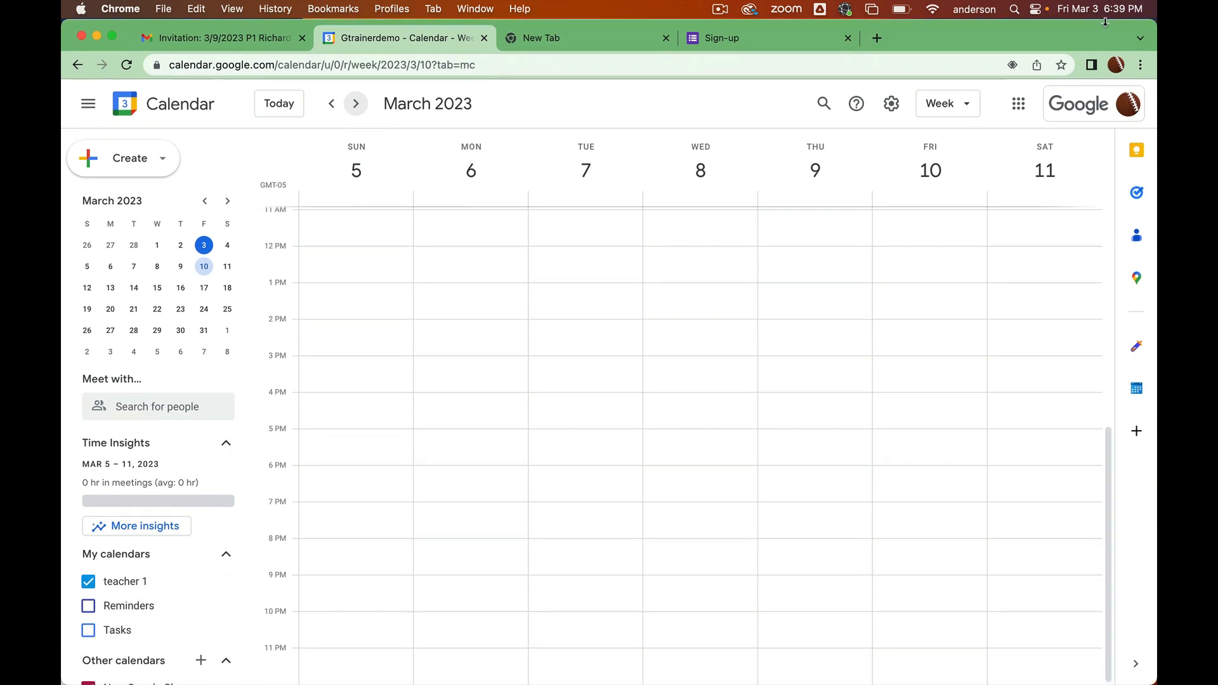
scroll(830, 390, "up", 10)
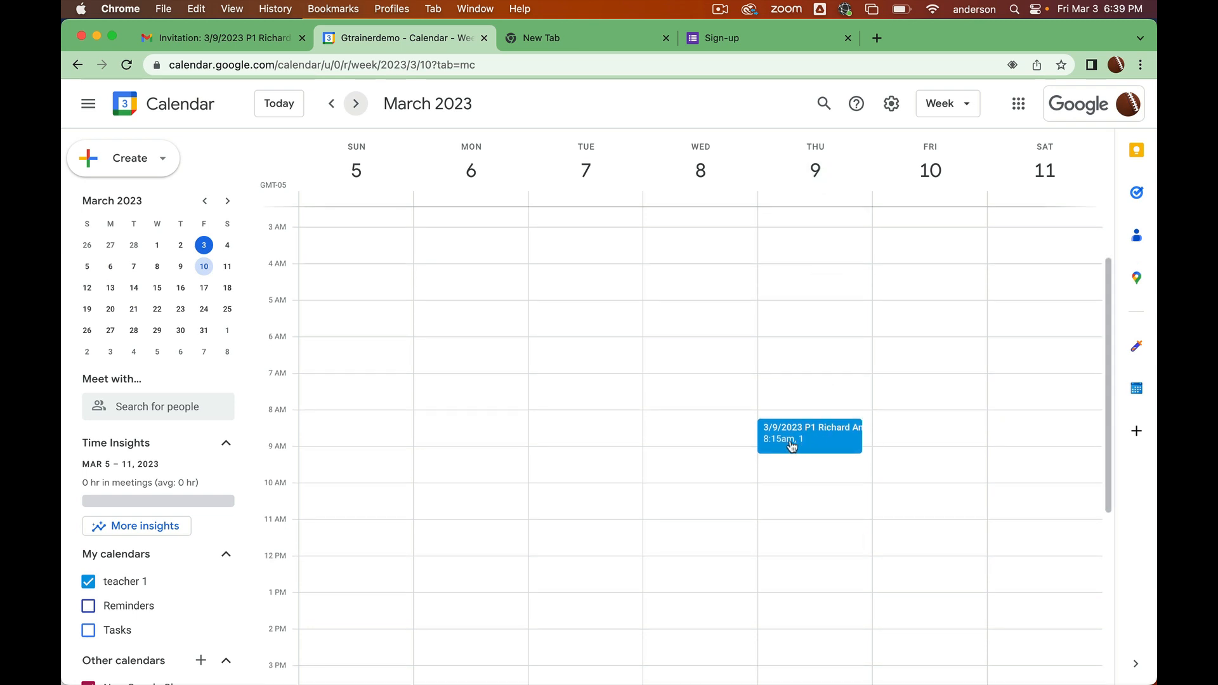
left_click(828, 435)
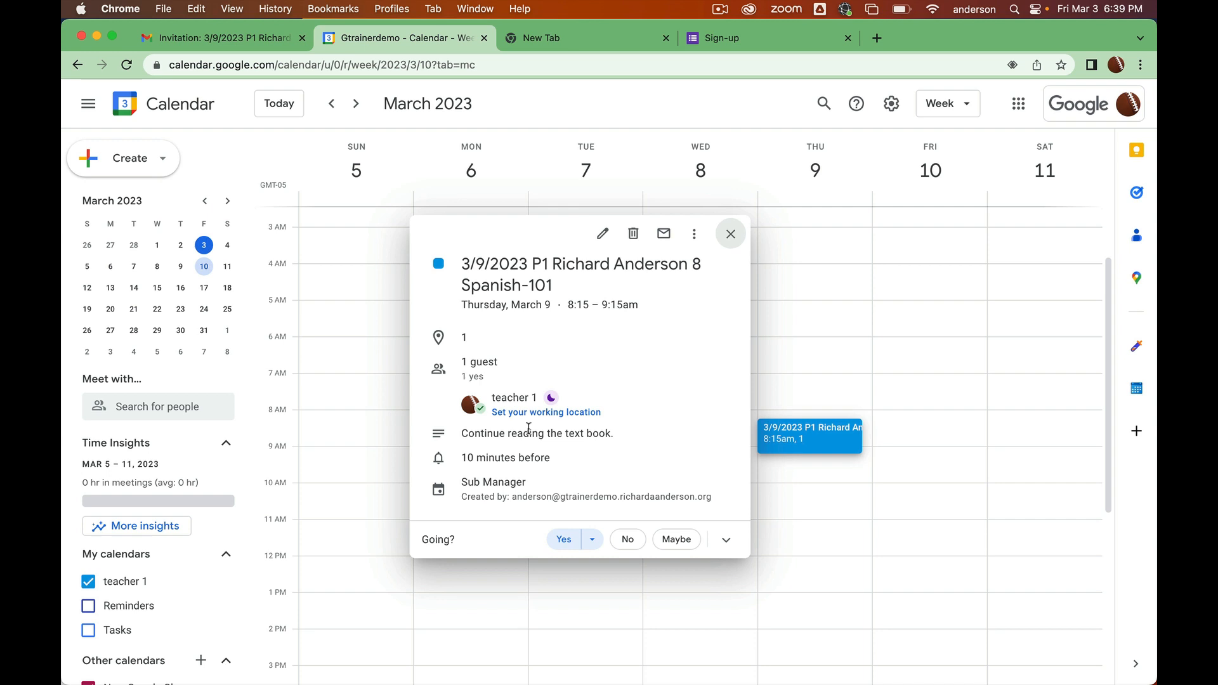
left_click(731, 234)
Step: Review the newest 3/9/2023 P1 row in the Event Sign-ups responses, then switch to All Subs
left_click_drag(1022, 36, 893, 302)
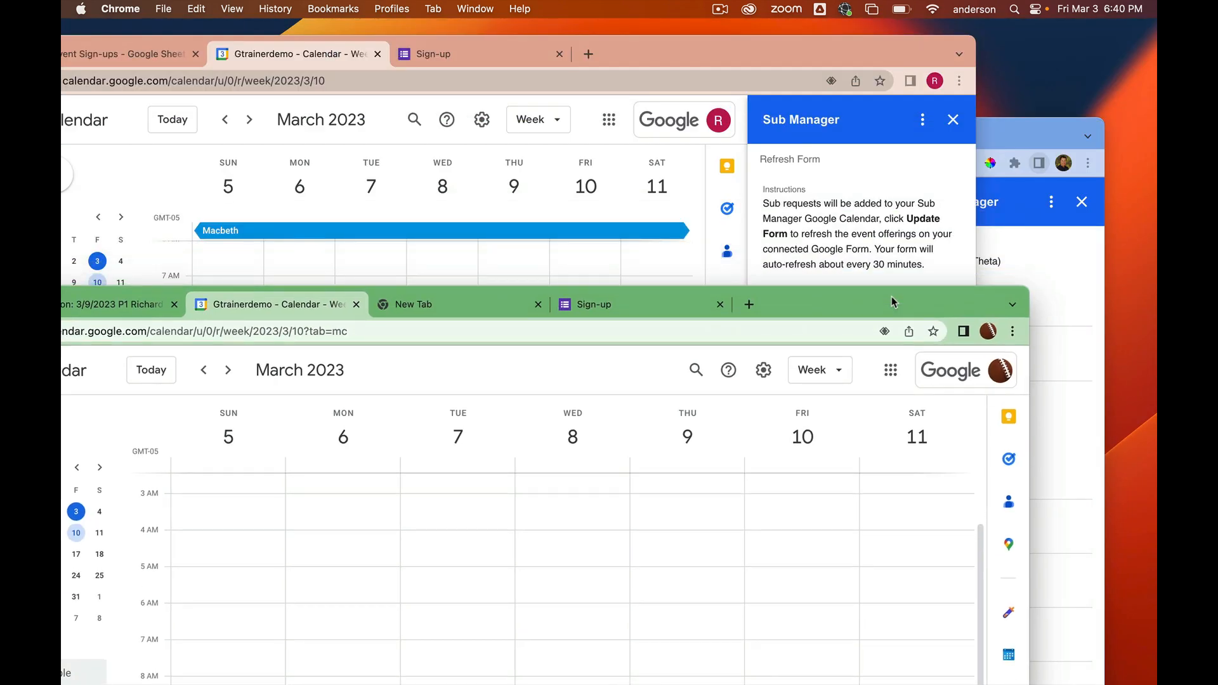
left_click_drag(893, 58, 1019, 60)
left_click(1072, 121)
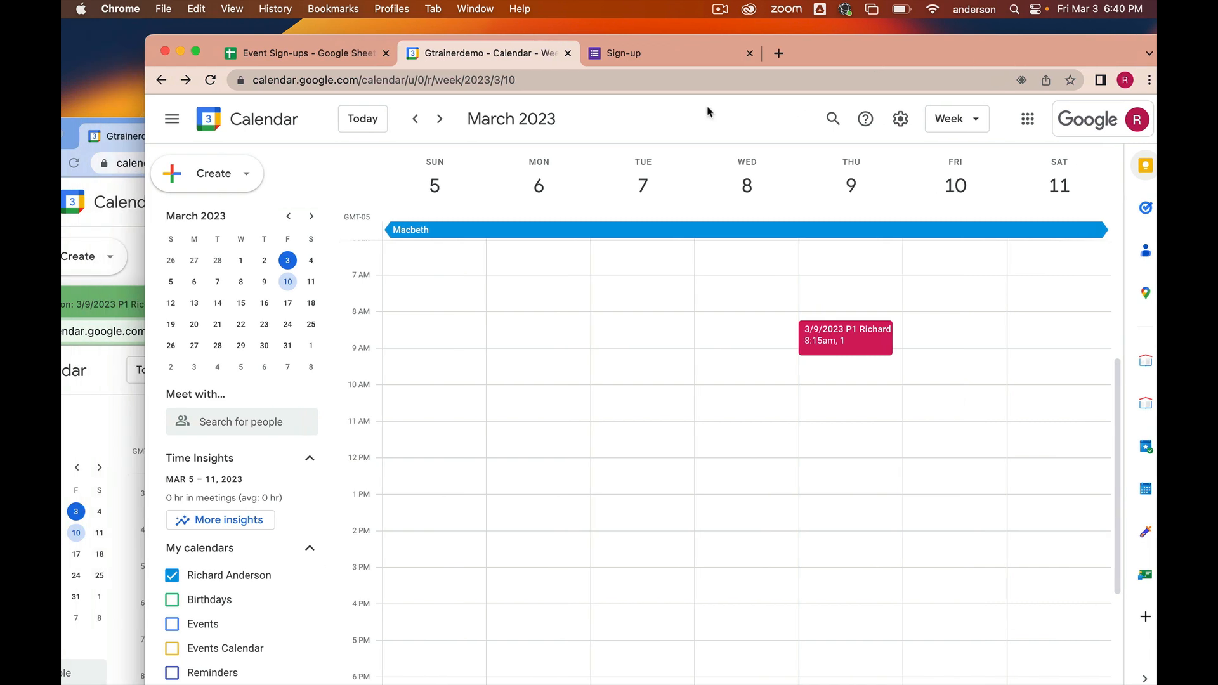
left_click(330, 55)
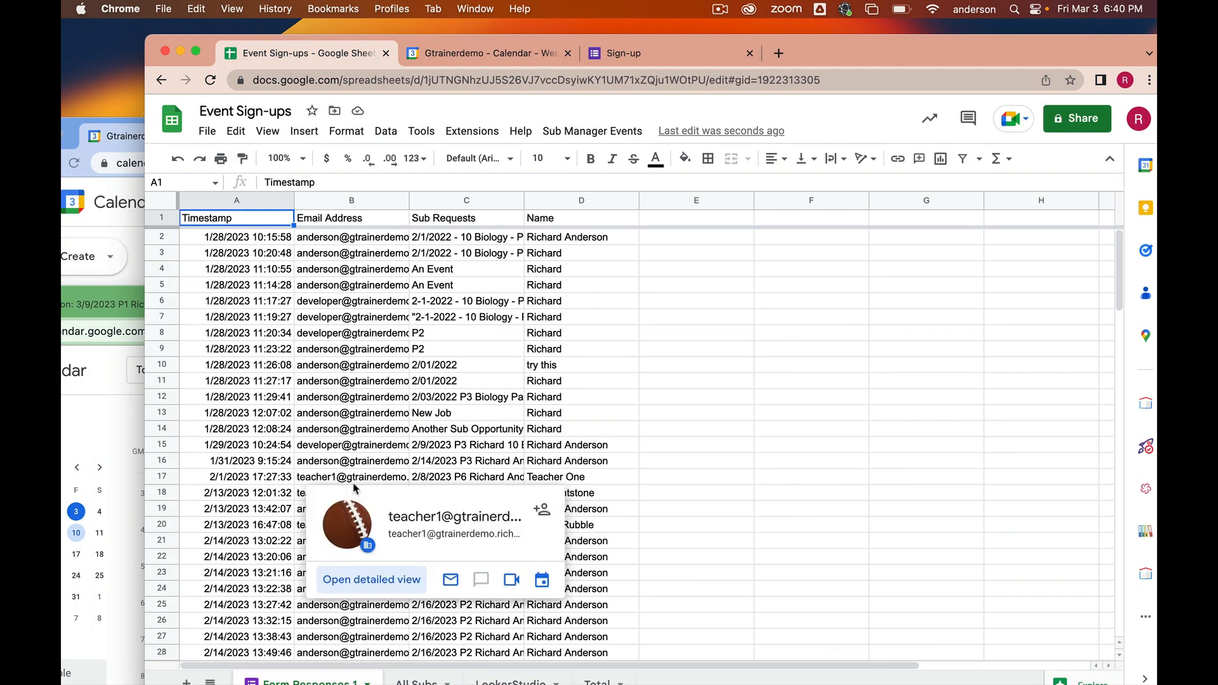
scroll(380, 457, "down", 5)
scroll(380, 457, "down", 1)
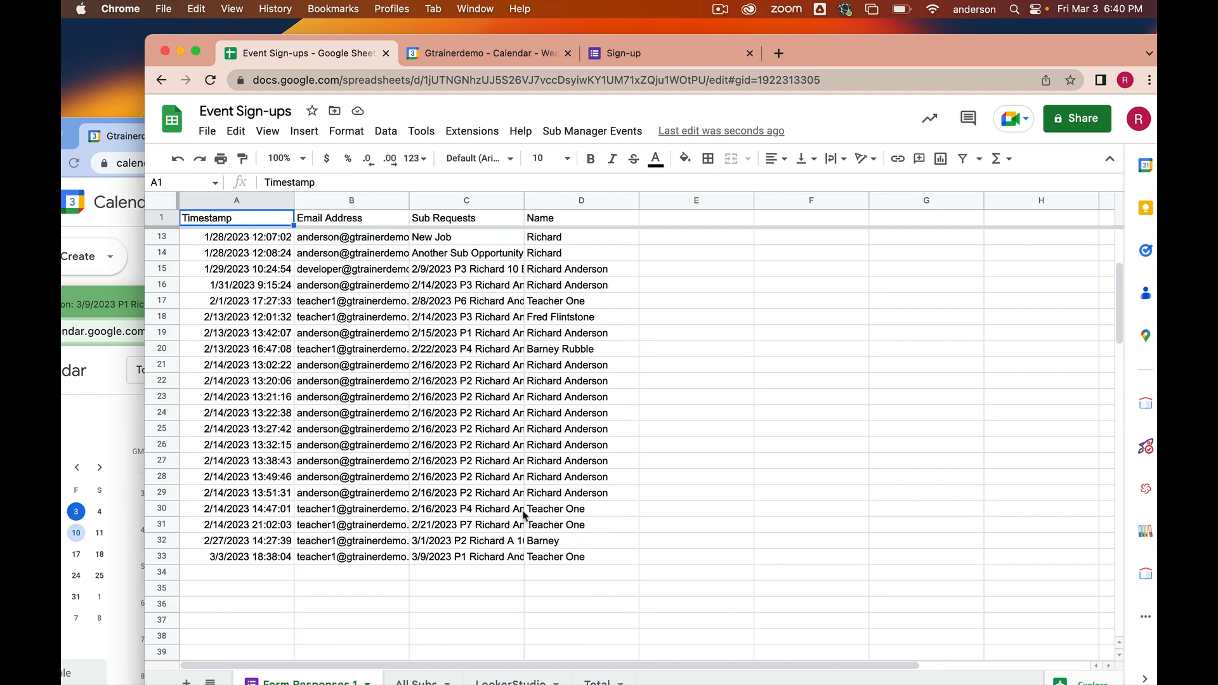
left_click_drag(885, 45, 801, 29)
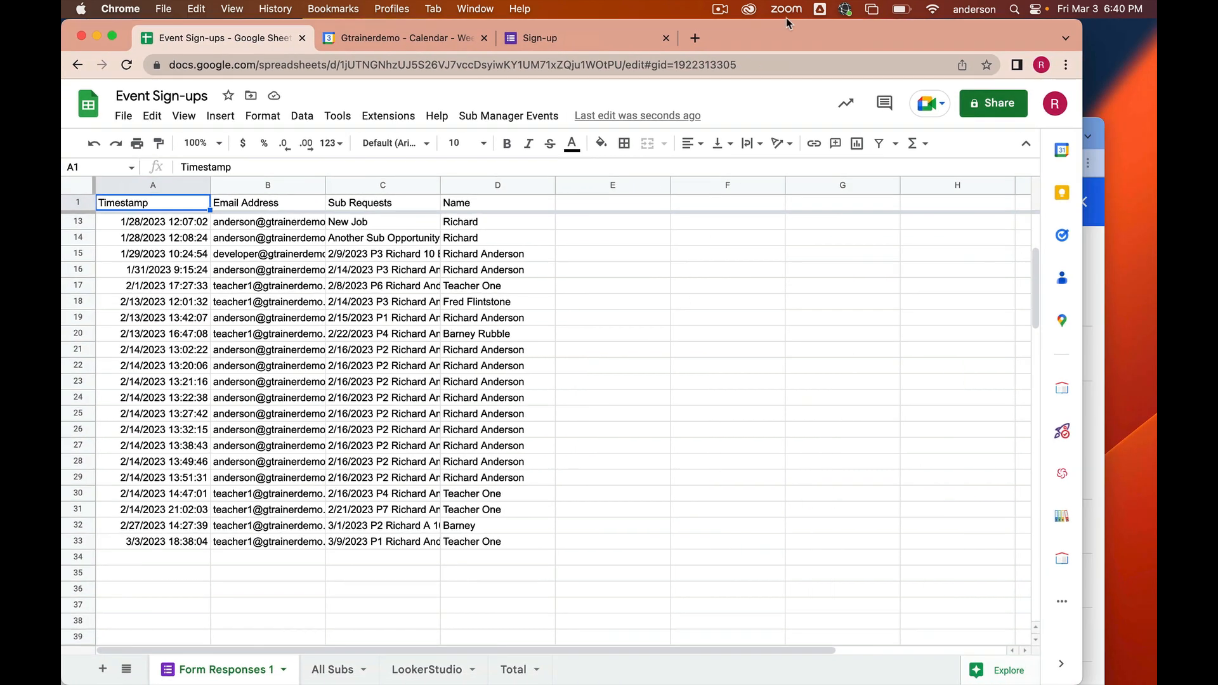
left_click(336, 670)
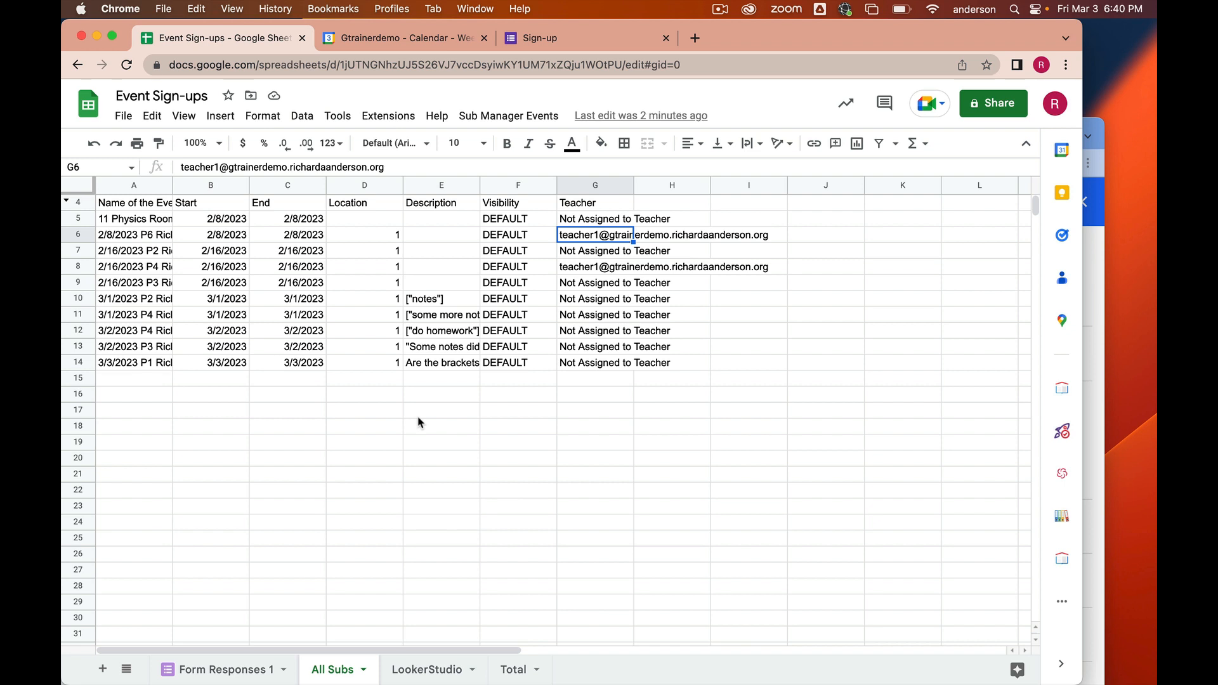
Step: Run Sub Manager Events > Refresh Now to show the 3/9/2023 P1 sub assigned to the teacher
left_click(543, 120)
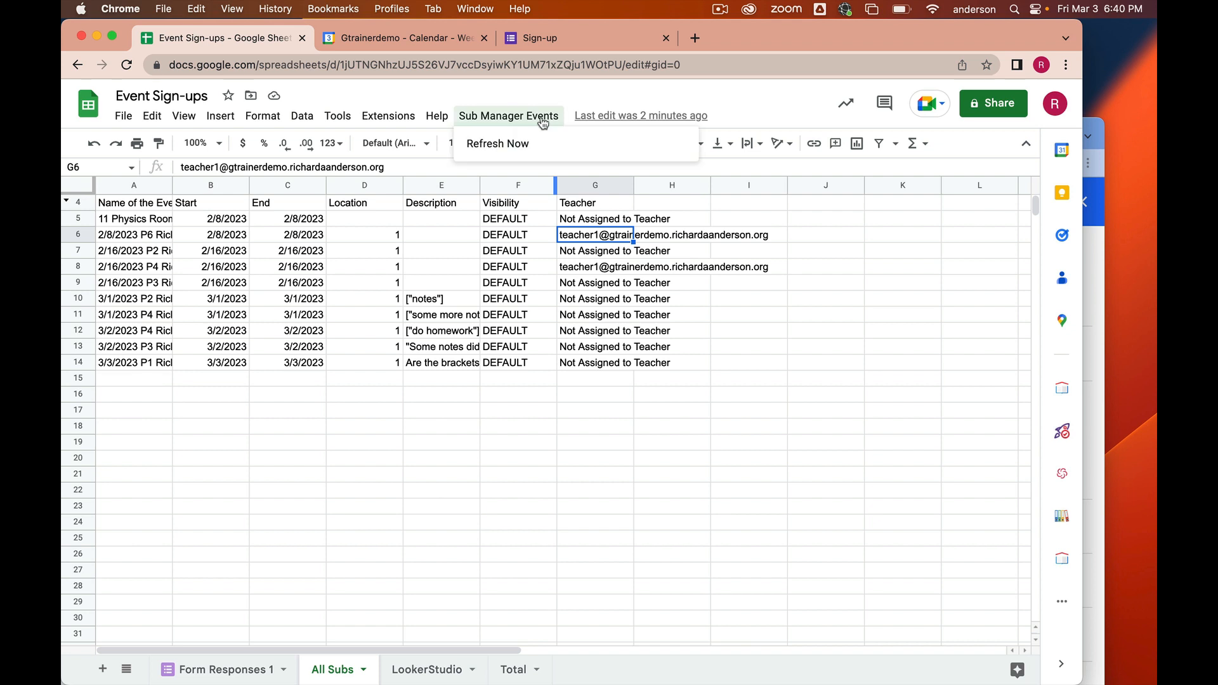
left_click(513, 147)
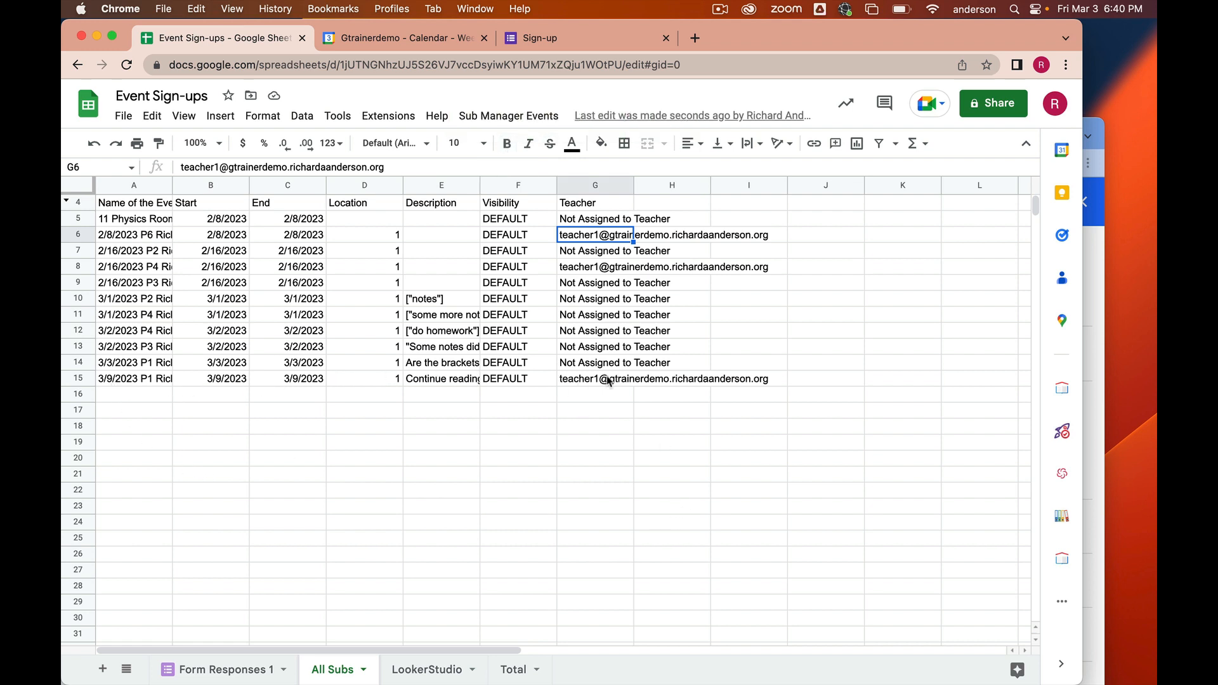
mouse_move(607, 380)
left_click_drag(823, 38, 886, 54)
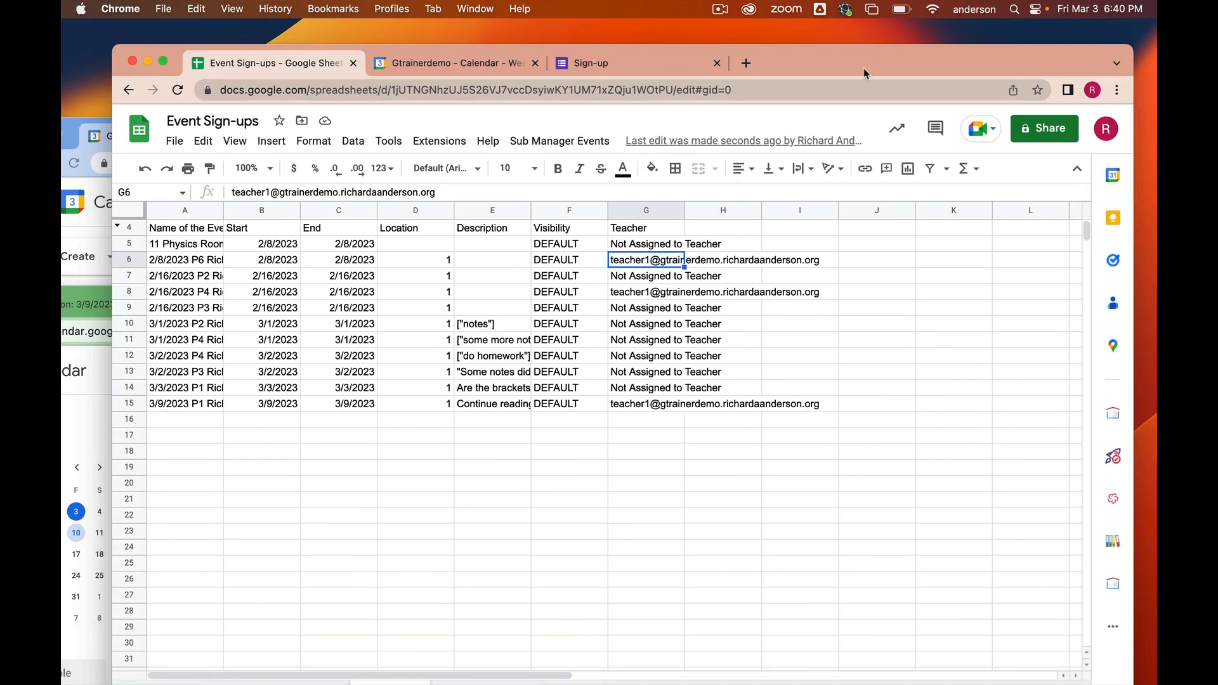
Step: In a new Chrome tab, go to lookerstudio and reach the Looker Studio home page
left_click(746, 63)
type("lookerstuio")
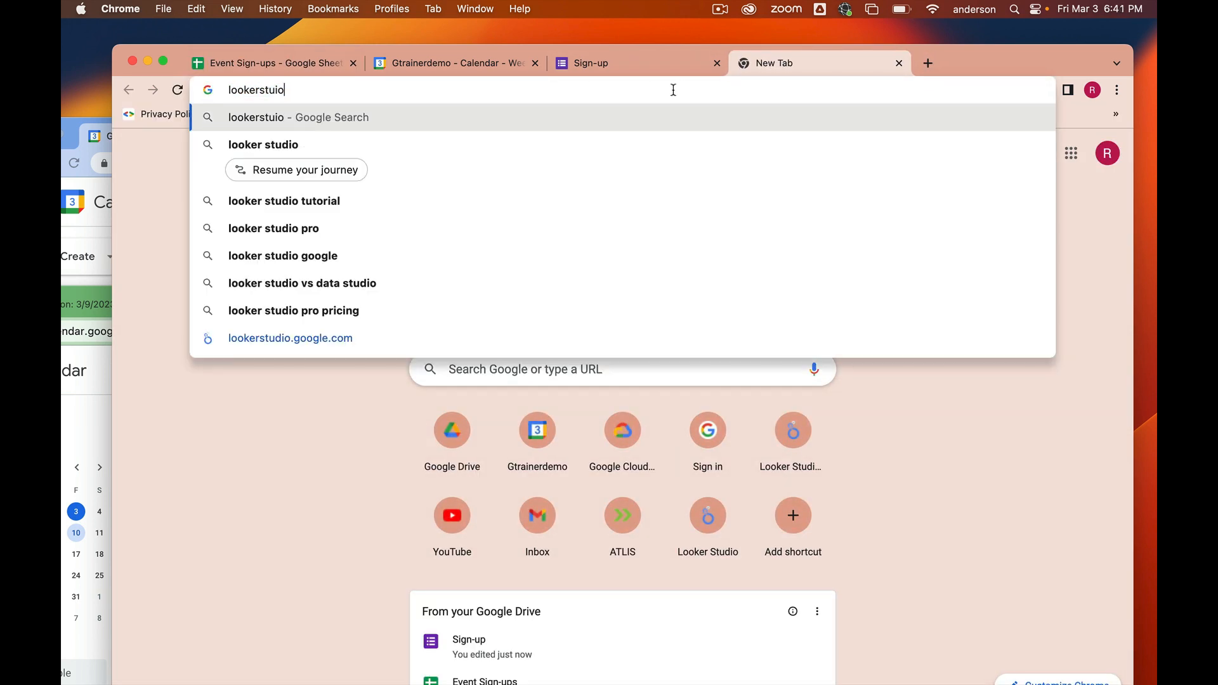
key("BackSpace")
key("Return")
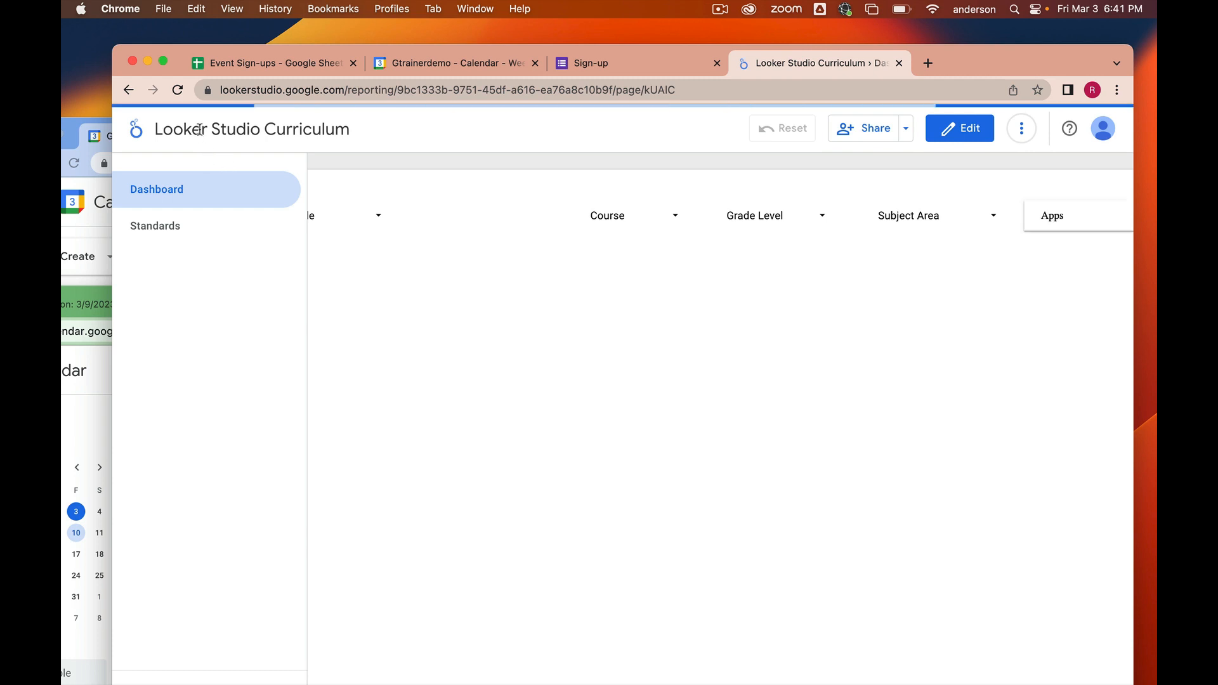
left_click(138, 131)
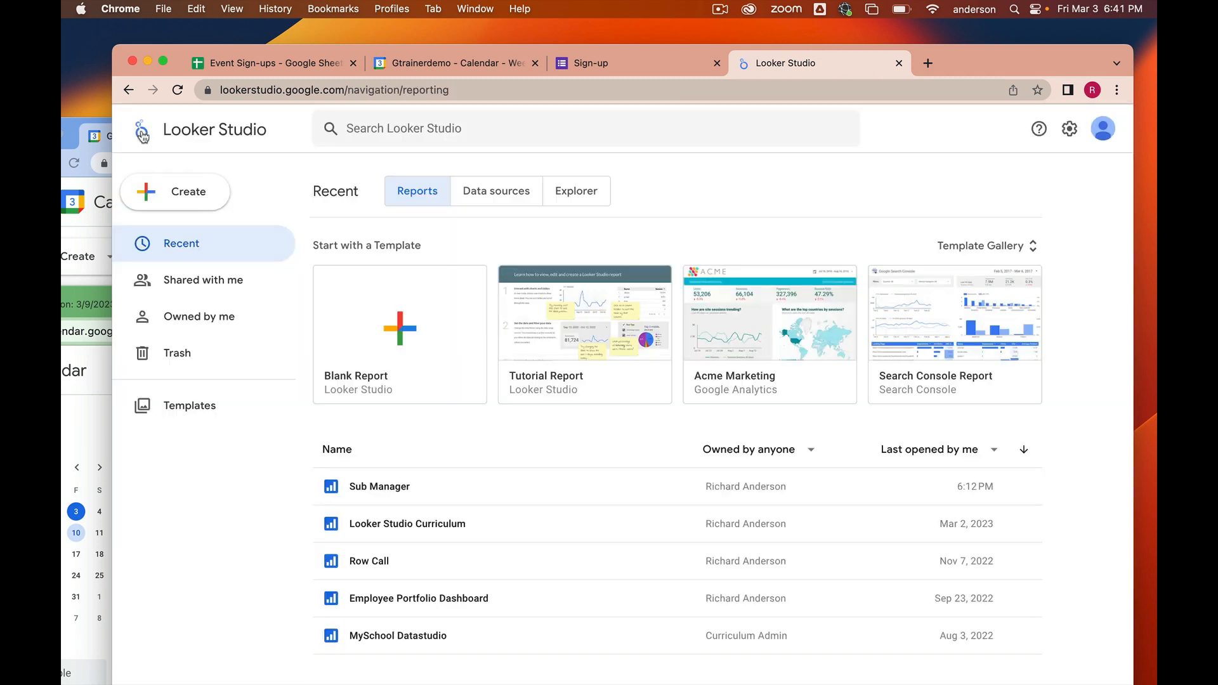
Step: Open the Sub Manager report and set its date range to Feb 1 – Mar 3, 2023
left_click(409, 487)
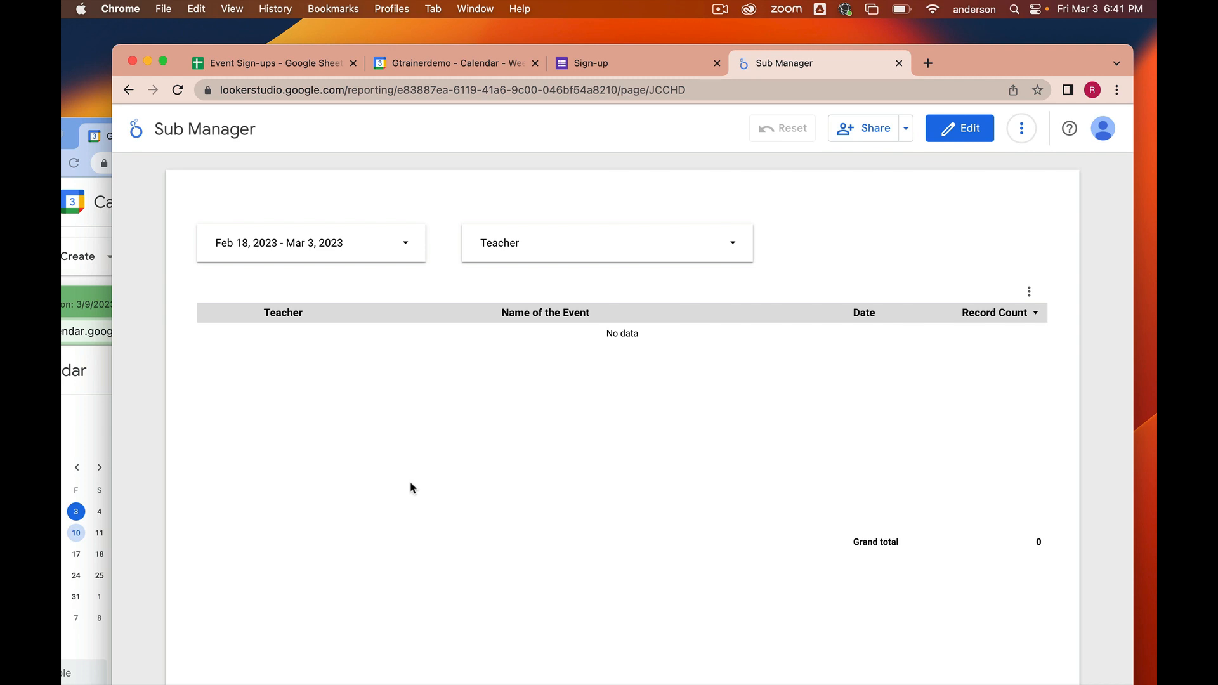
left_click(409, 247)
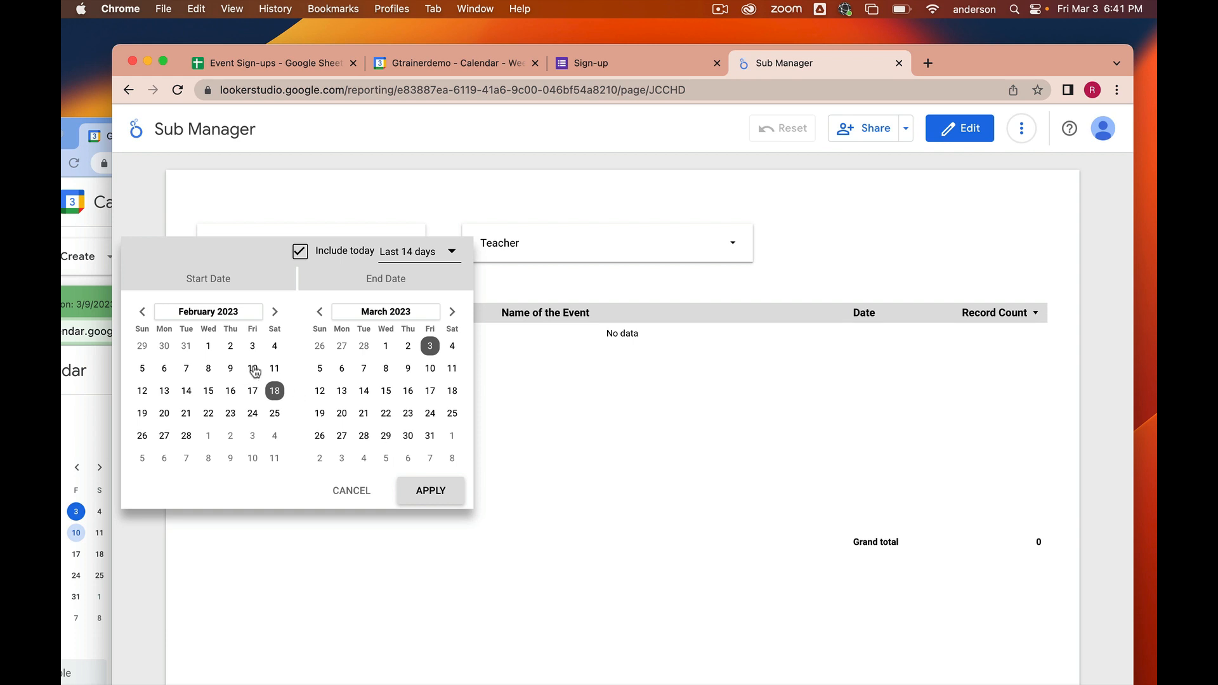
left_click(209, 346)
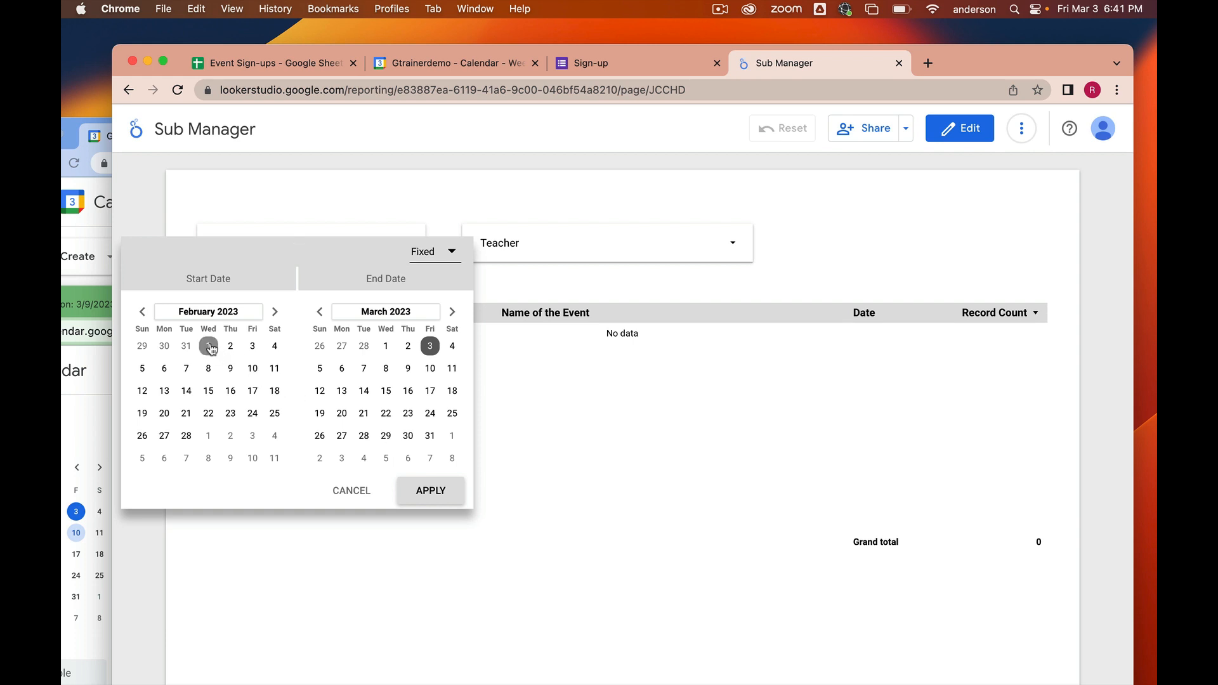
left_click(437, 496)
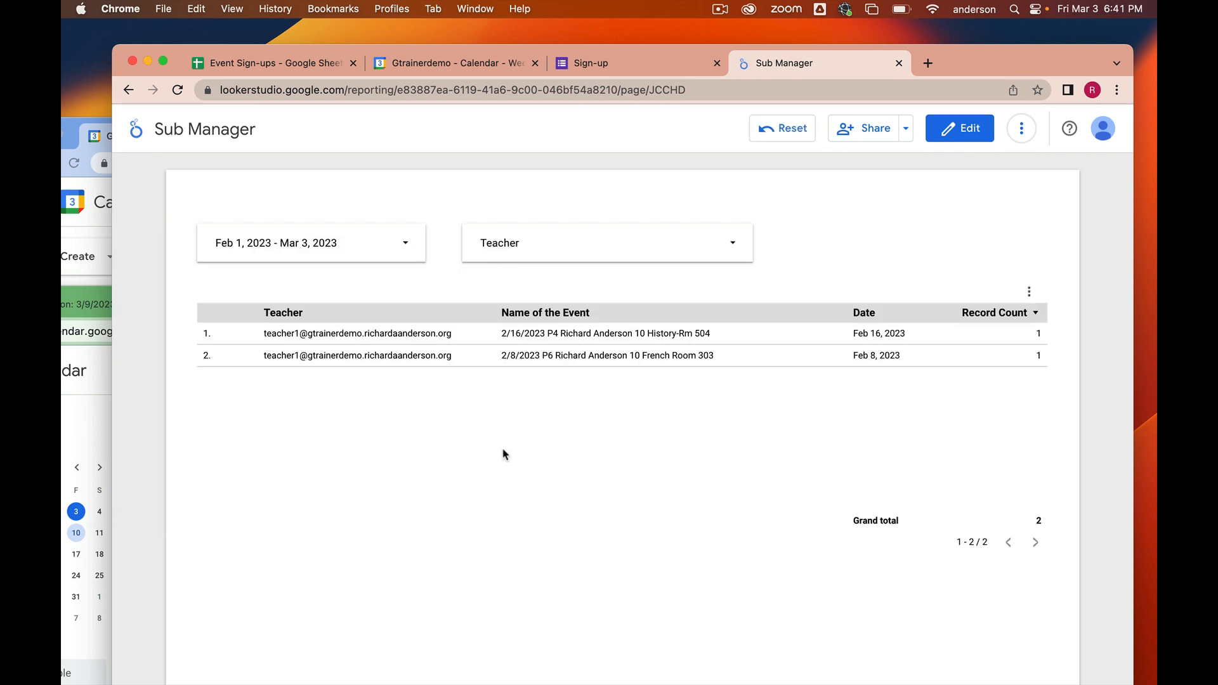
Step: Refresh the Sub Manager report's data
left_click(1022, 128)
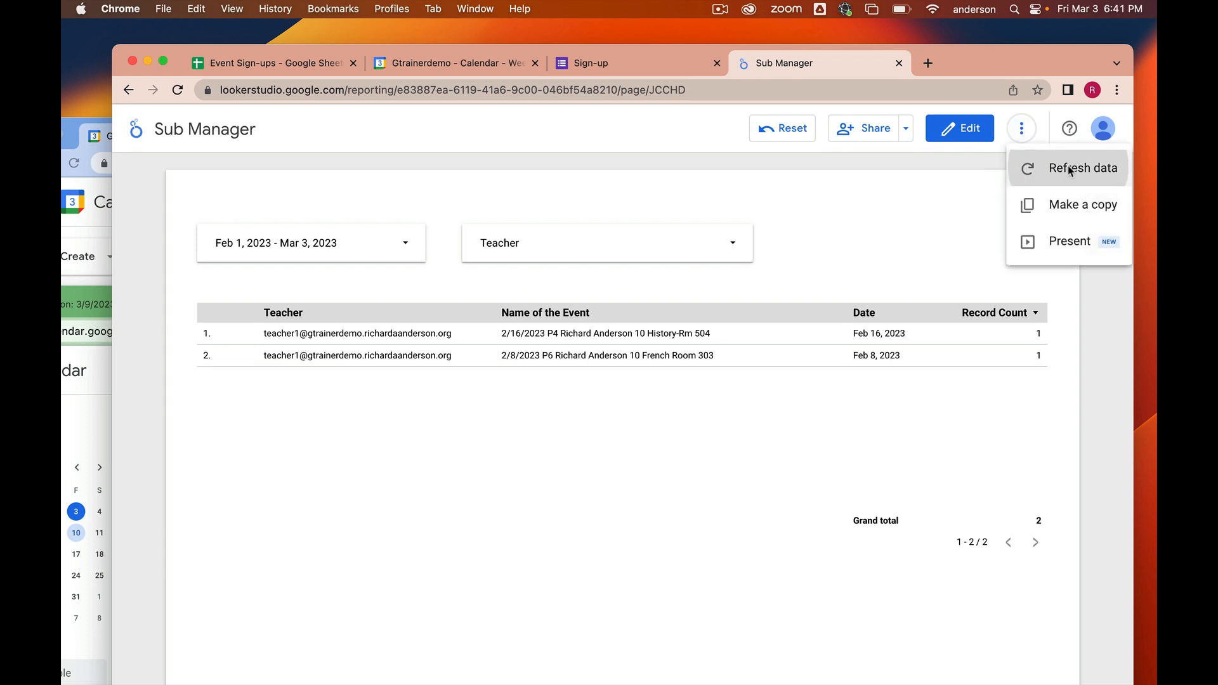
left_click(1070, 170)
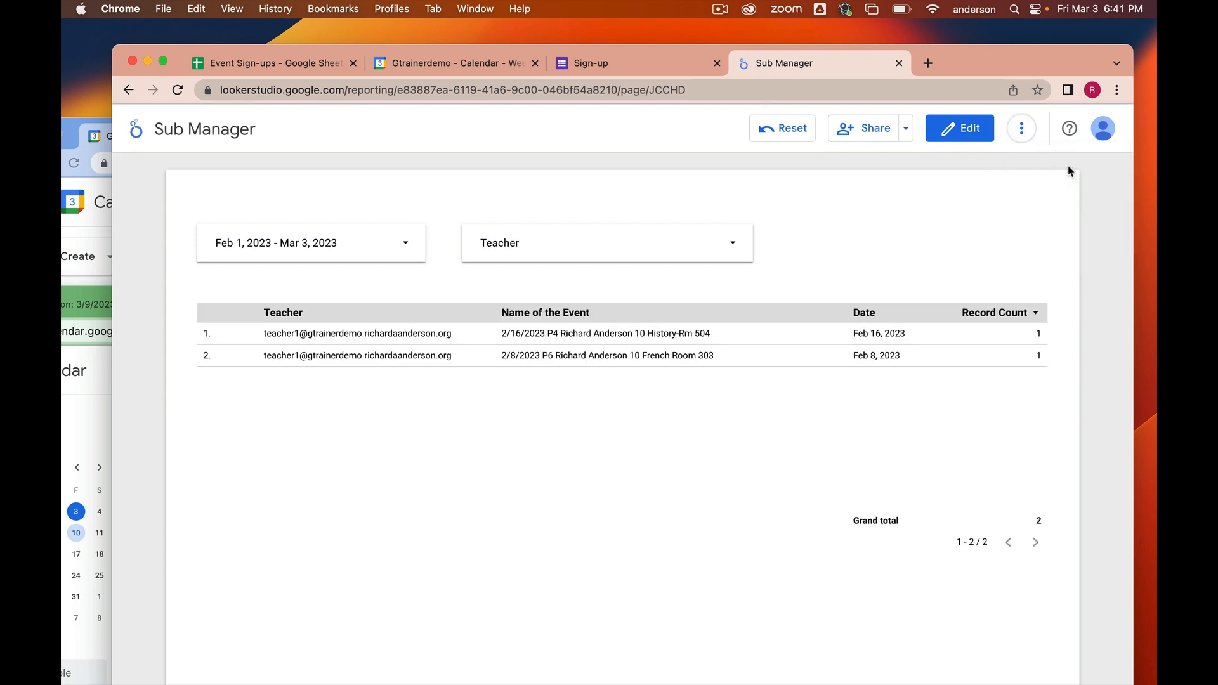
left_click(421, 252)
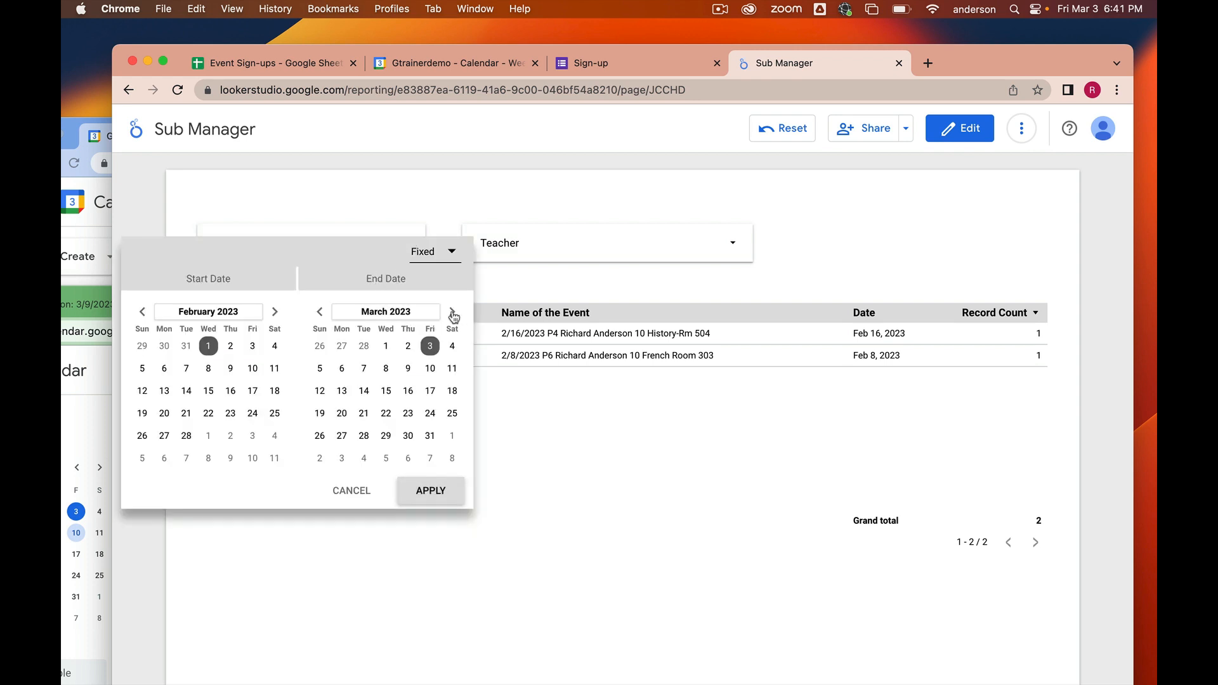
Step: Set the report's end date to Mar 11, 2023, then review the Teacher filter choices
left_click(451, 370)
left_click(440, 494)
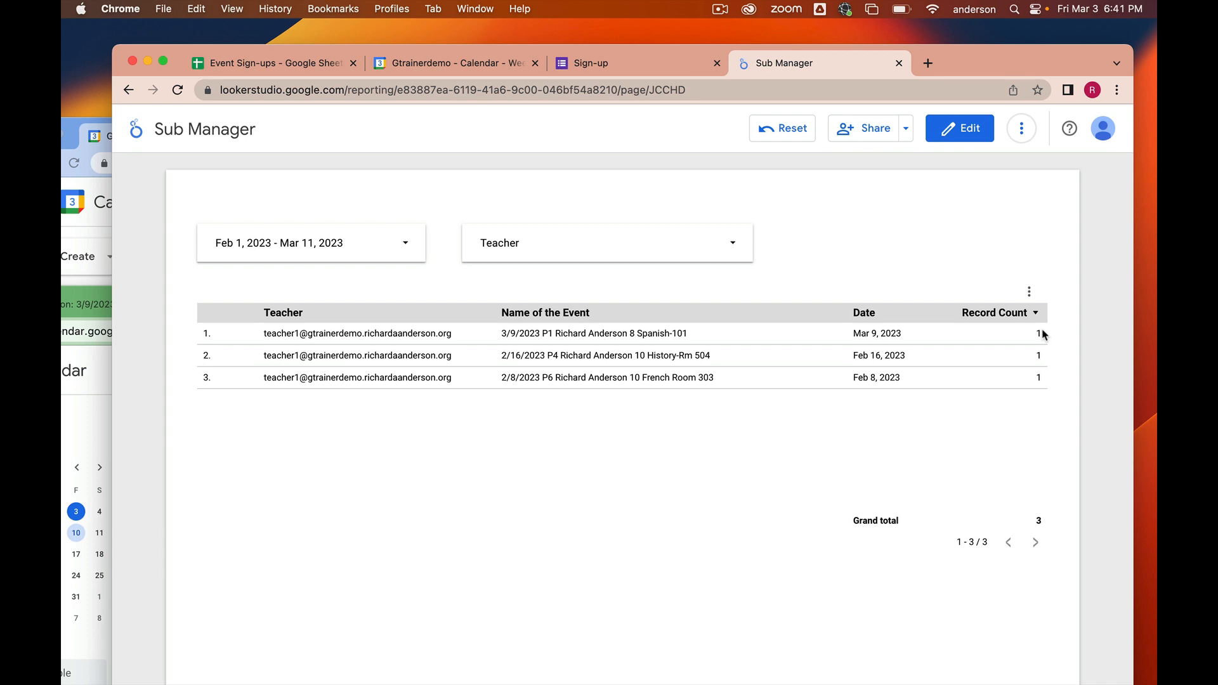
left_click(732, 242)
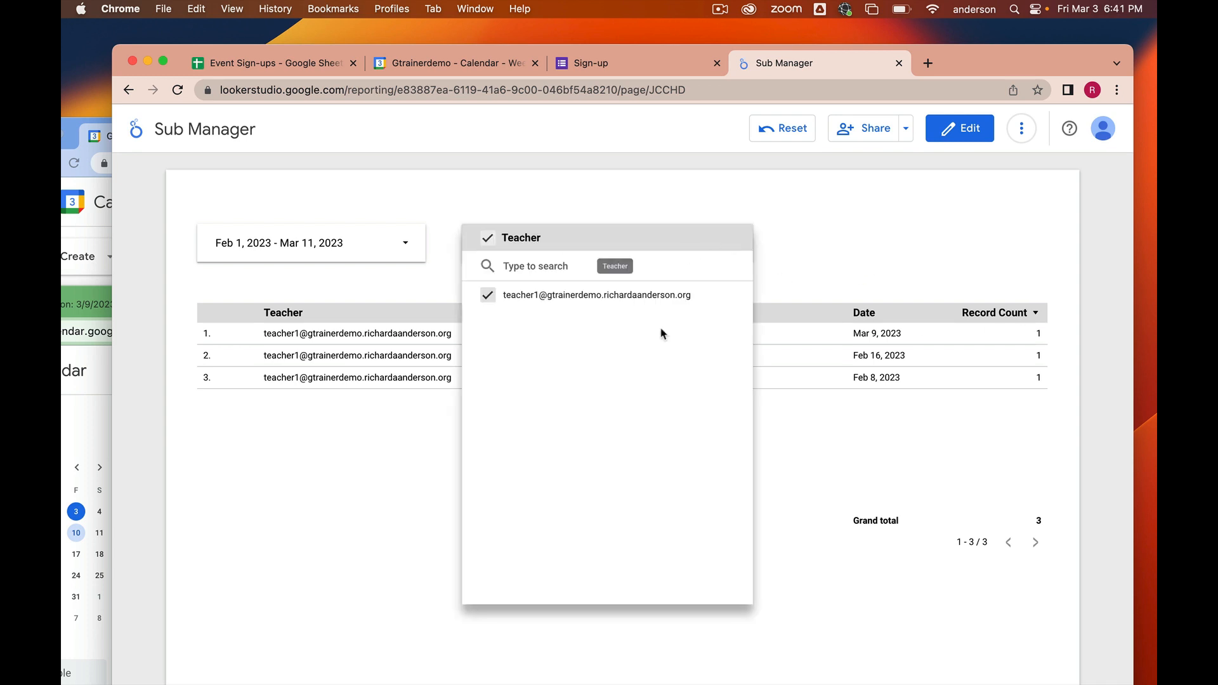
left_click(888, 230)
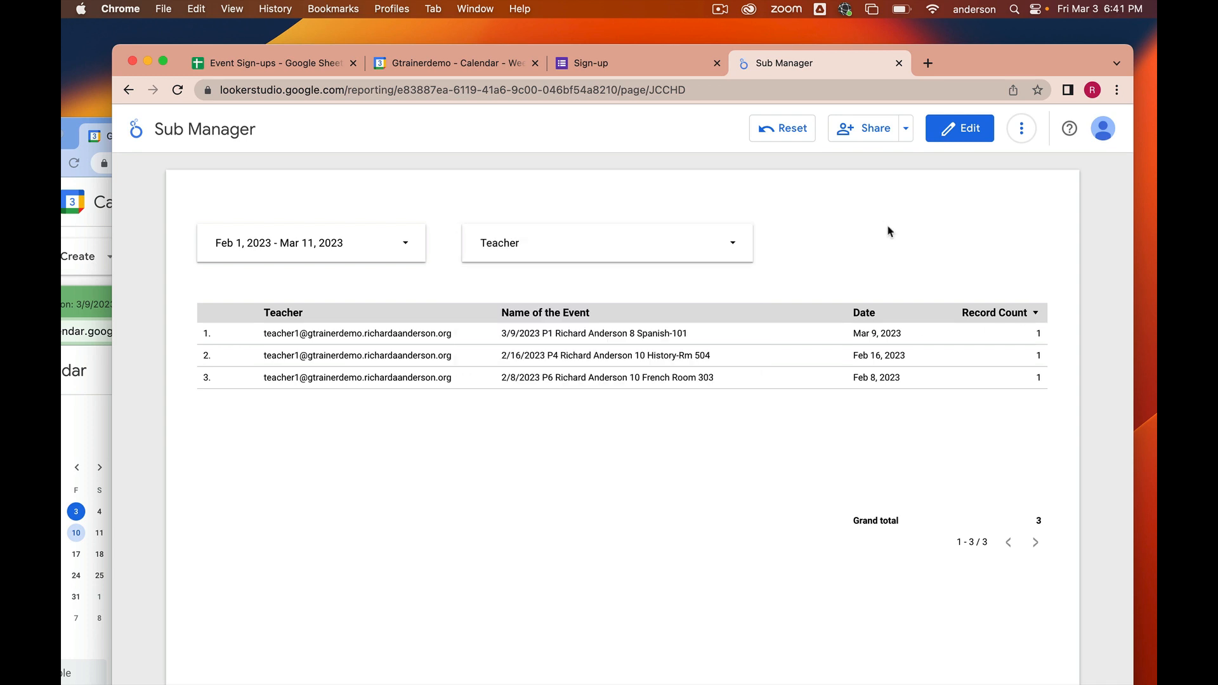